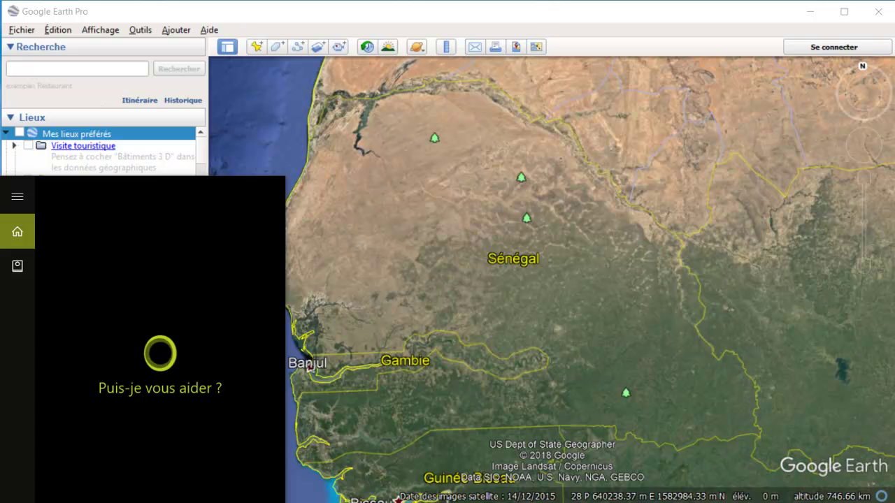
Switch to Outil Capture d'écran and capture a rectangular snip of the Google Earth map view showing Senegal.
type("cap")
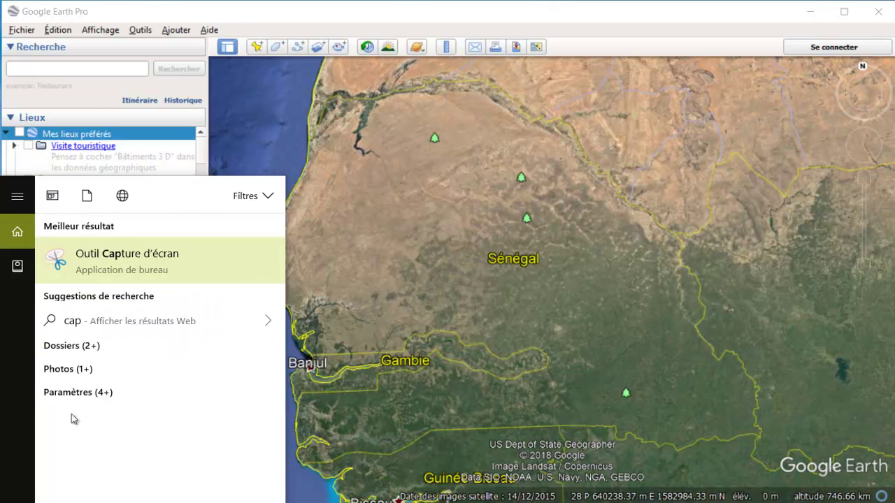
left_click(149, 257)
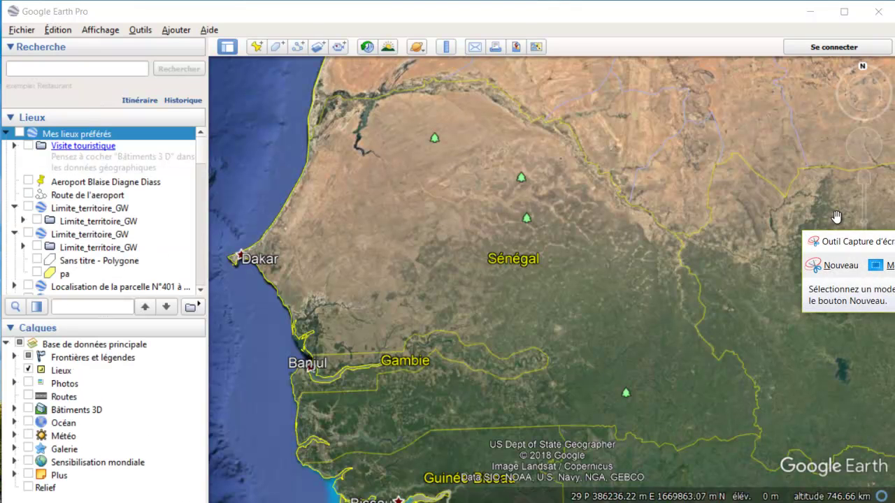
left_click(835, 265)
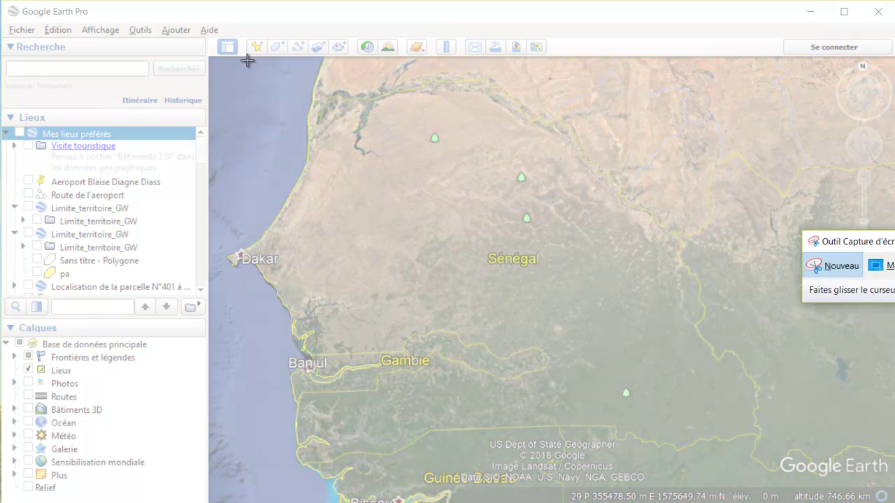
left_click_drag(211, 58, 795, 491)
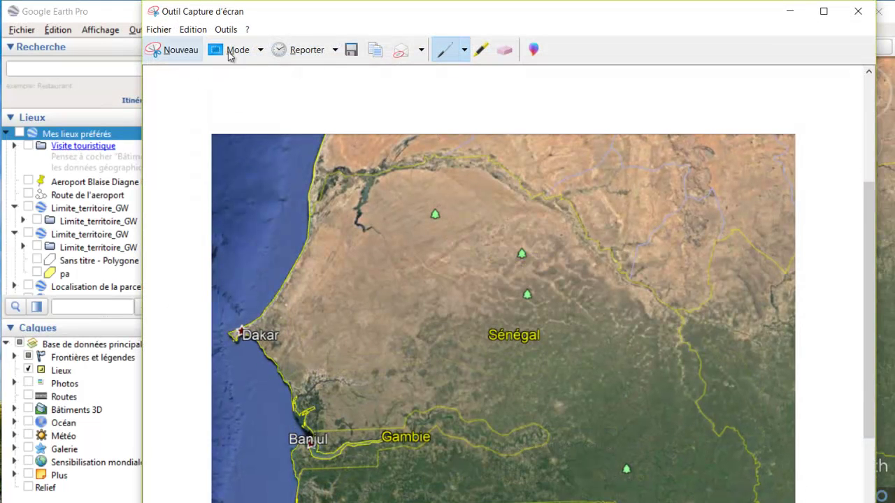
Save the capture as the PNG file Sénégal_im in the SIG\Image folder and close the capture tool.
left_click(351, 50)
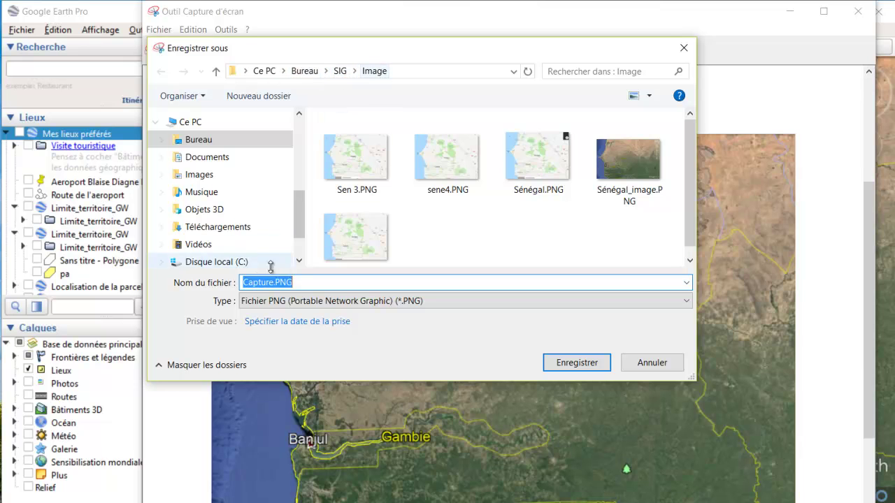
type("Sé")
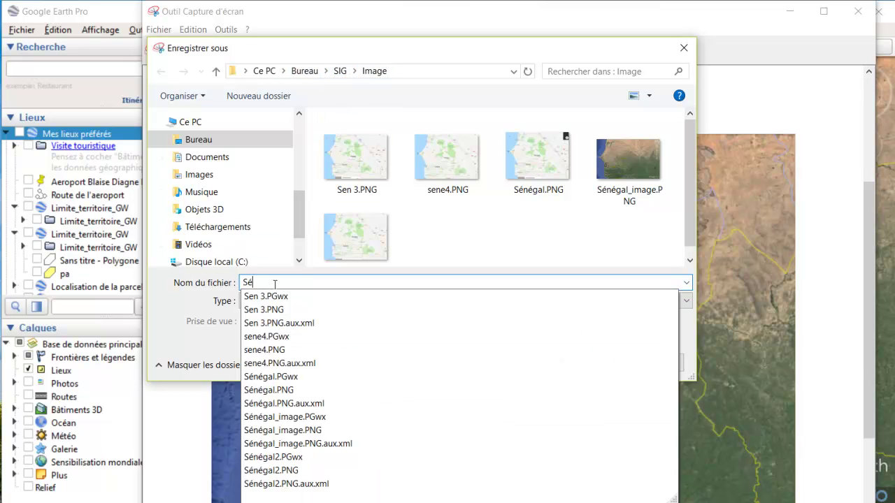
type("négal")
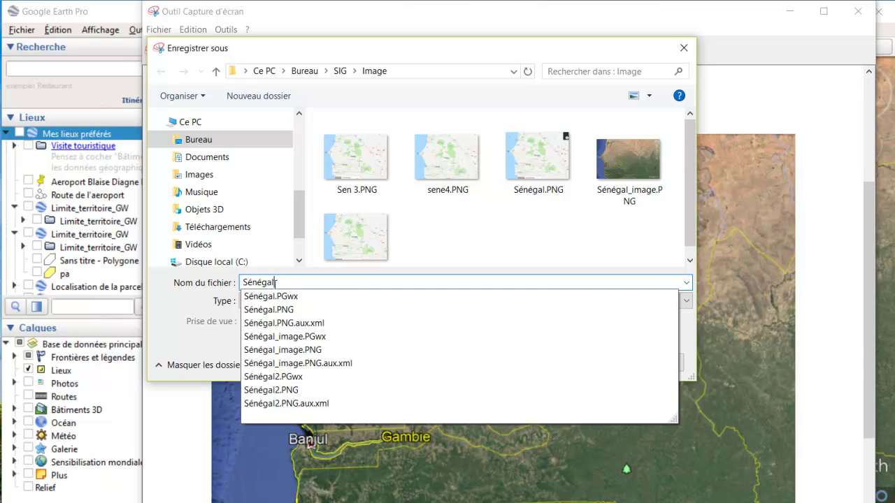
type("_im")
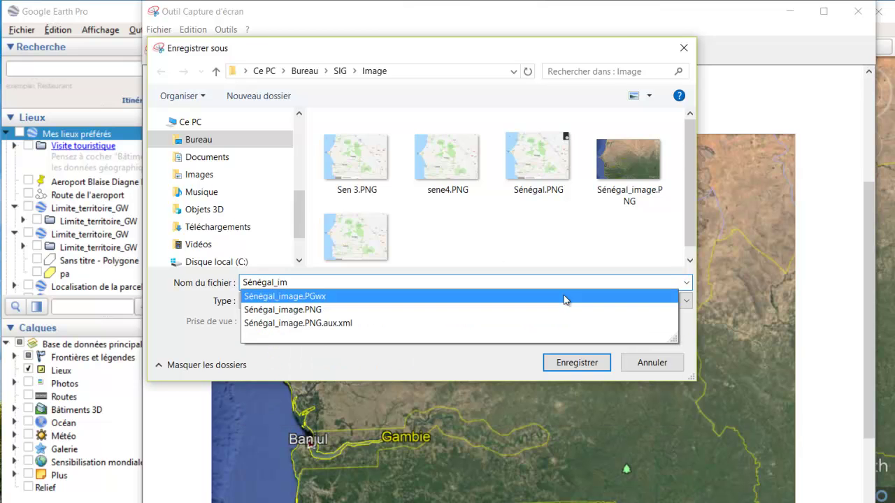
left_click(586, 362)
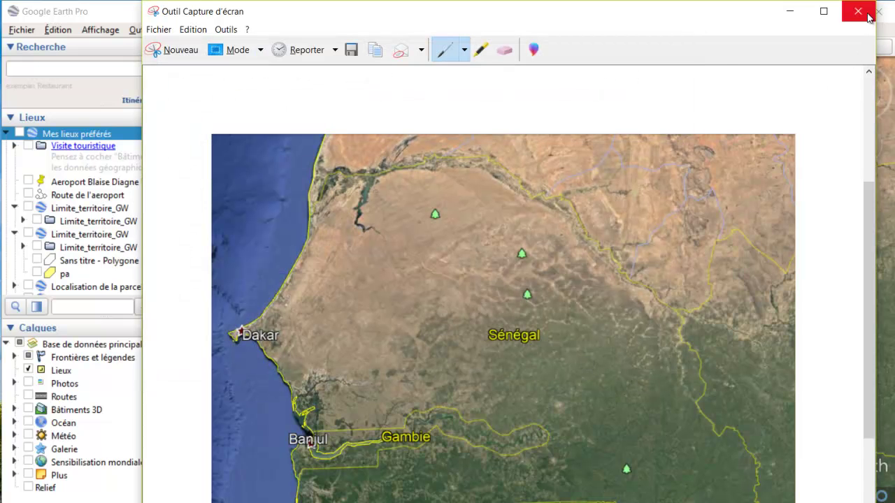
left_click(858, 12)
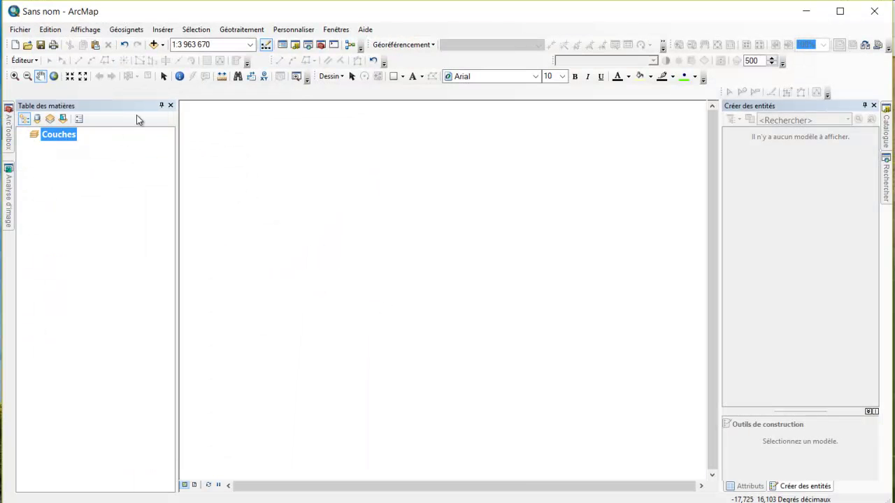
In ArcMap, add Sénégal_im.PNG from the desktop's SIG\Image folder as a layer, accepting the unknown spatial reference.
left_click(163, 45)
left_click(199, 58)
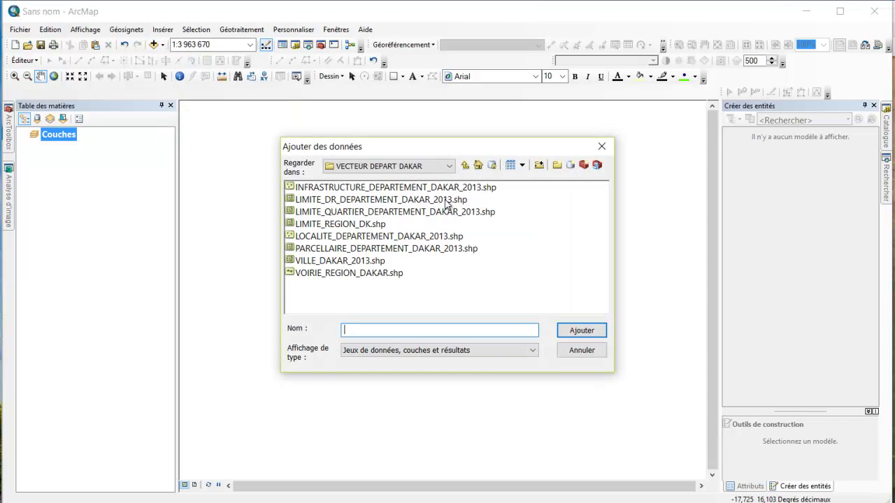
left_click(448, 166)
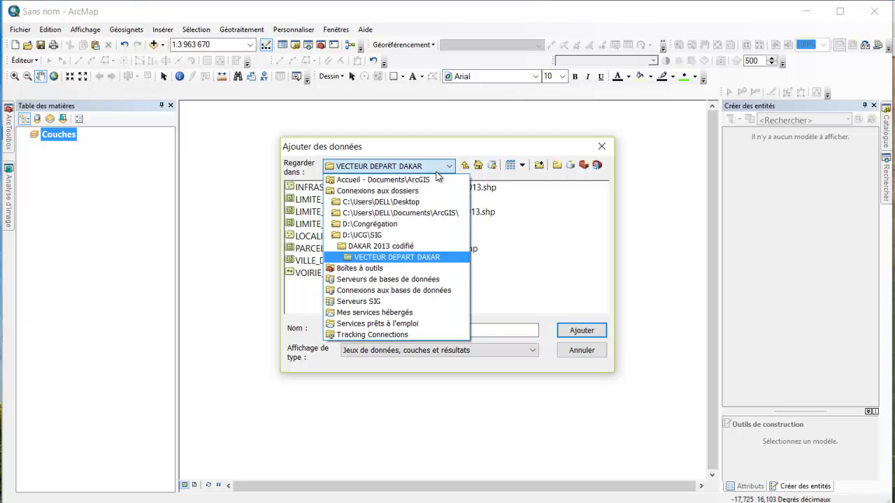
left_click(385, 204)
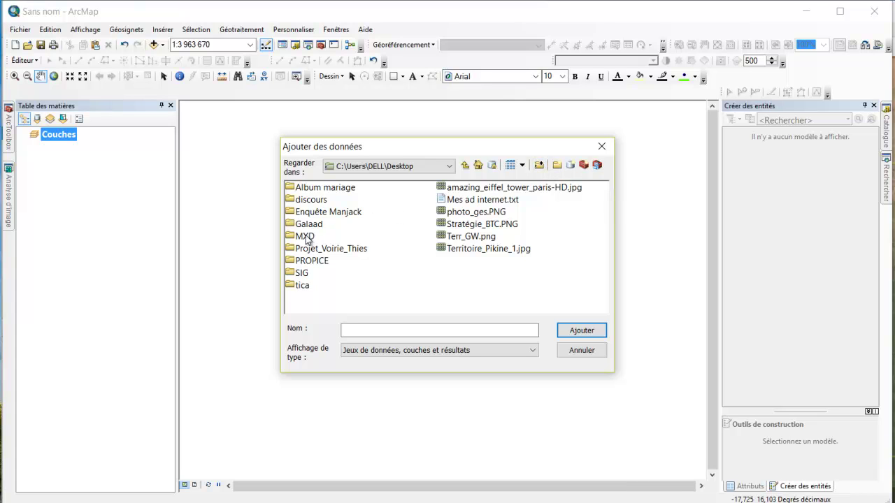
double_click(301, 272)
double_click(306, 190)
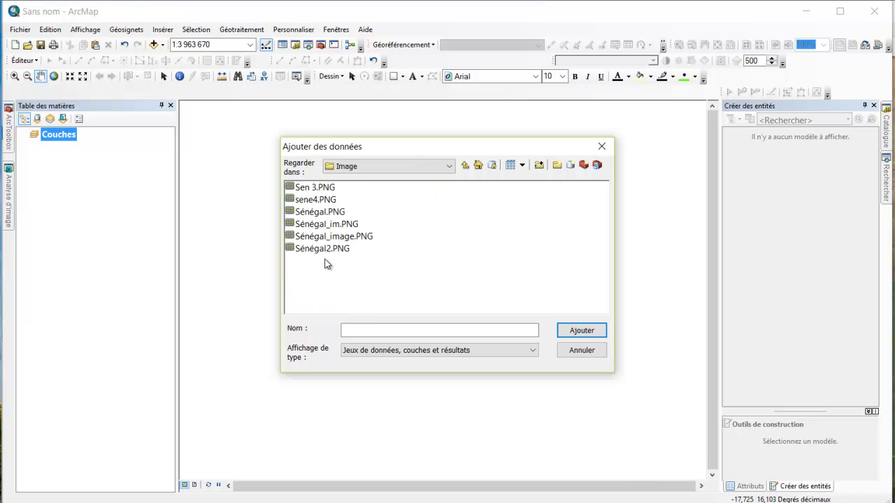
left_click(335, 224)
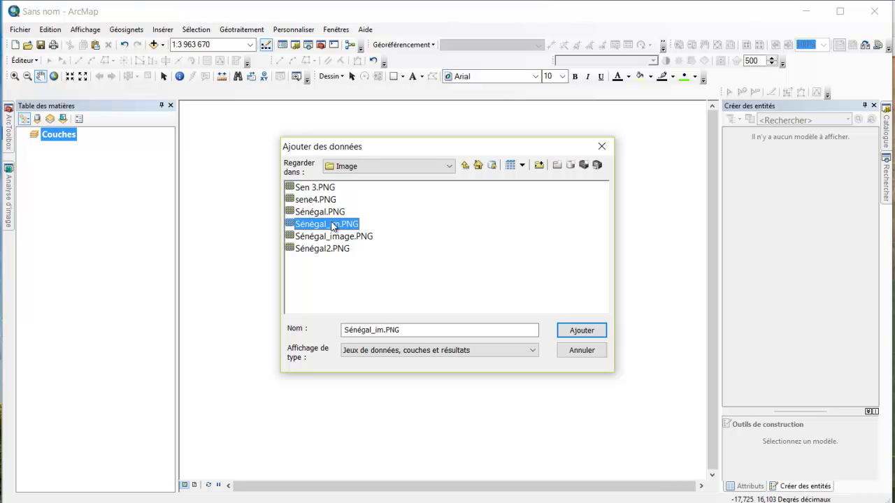
left_click(581, 329)
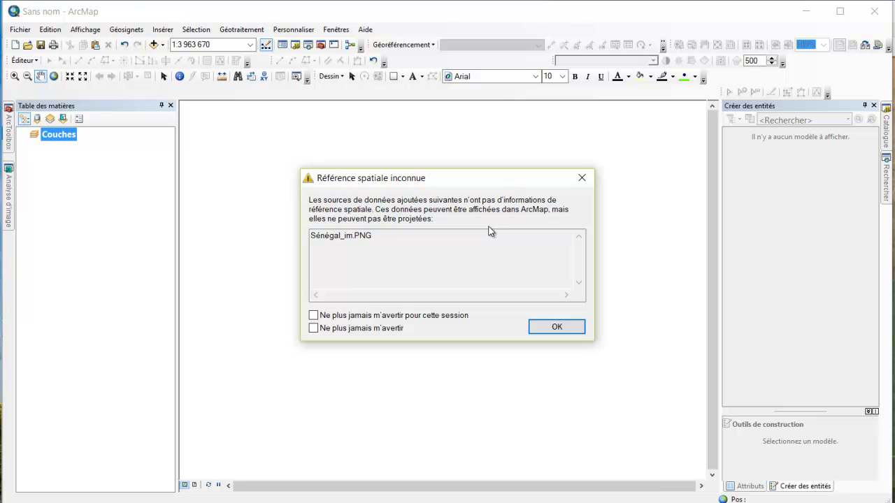
left_click(553, 326)
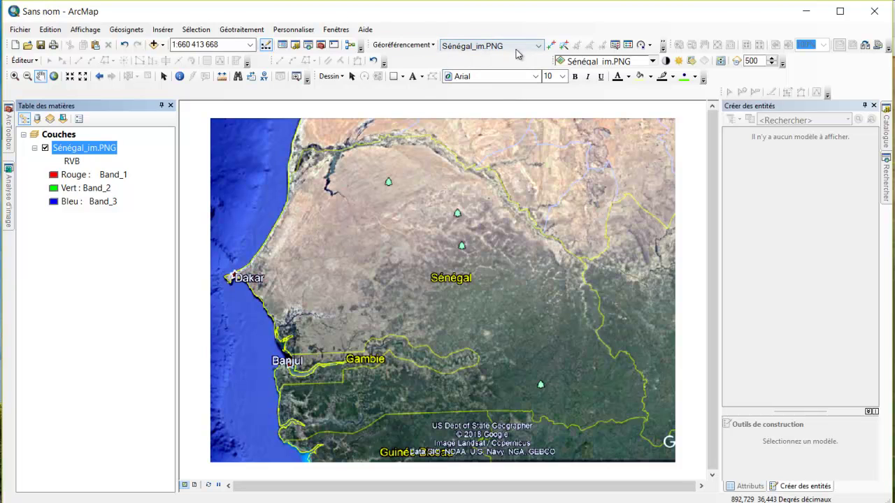
Check that the Géoréférencement toolbar is enabled and that Sénégal_im.PNG is its target layer.
right_click(467, 97)
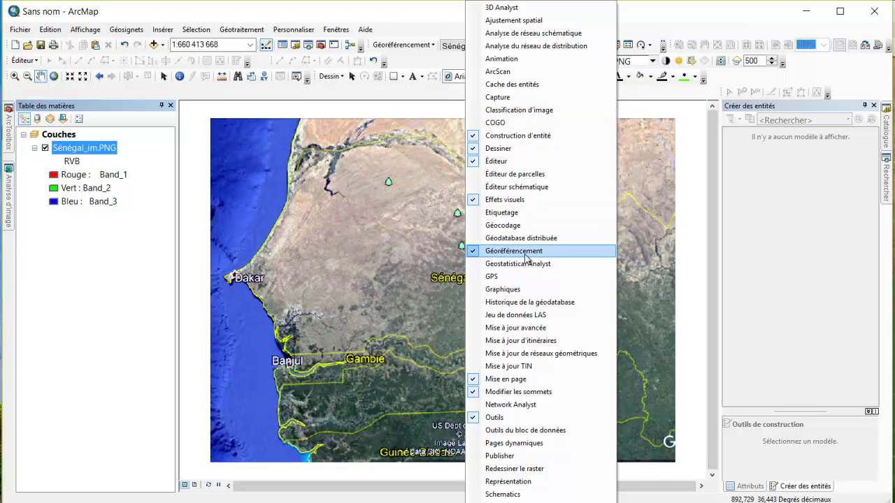
left_click(420, 102)
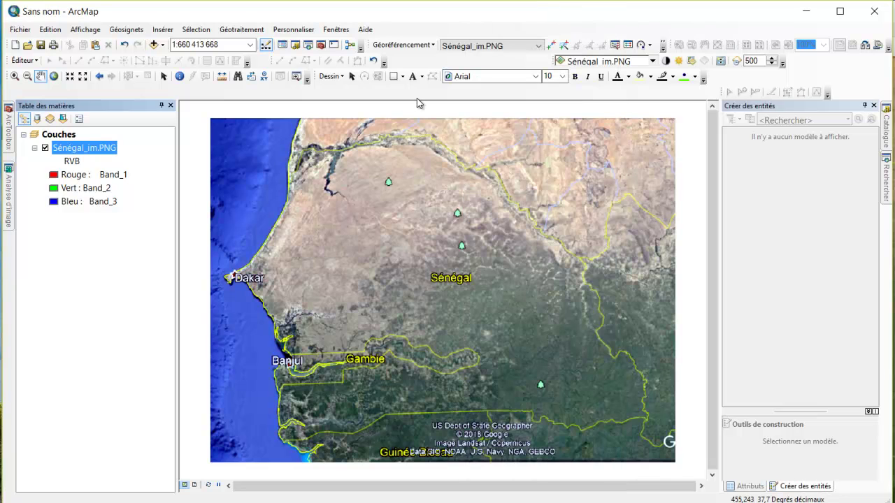
left_click(538, 46)
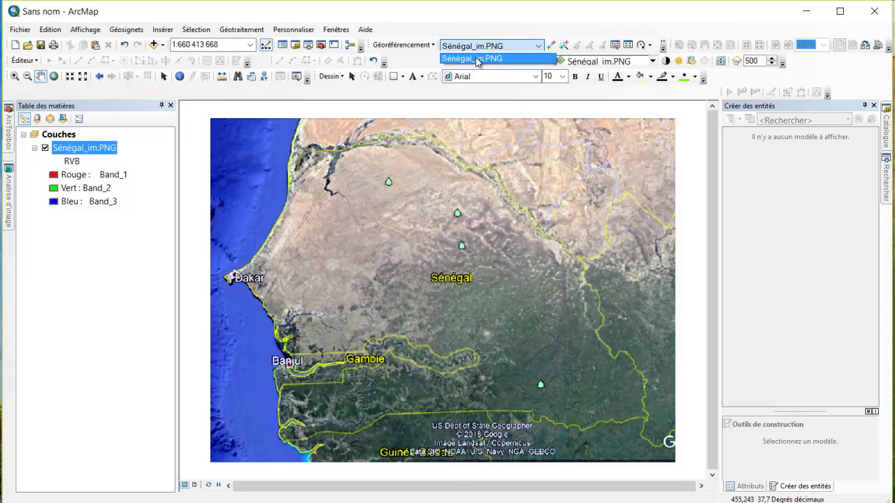
left_click(420, 61)
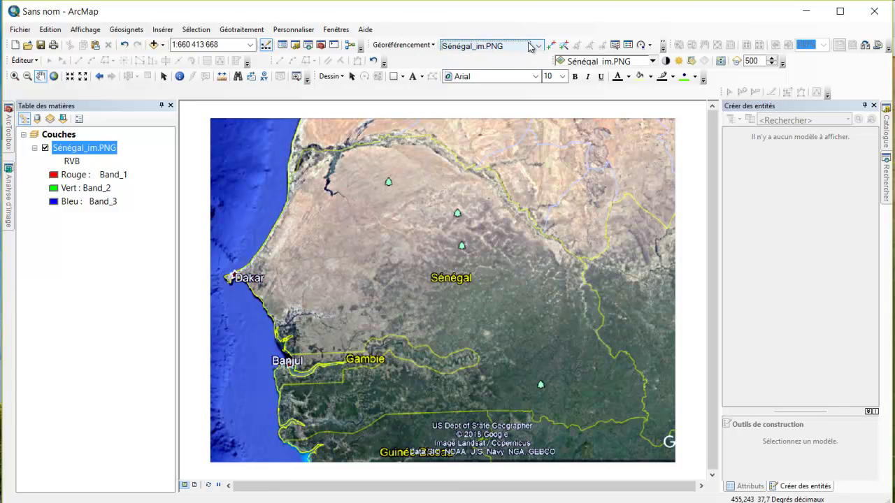
Activate the georeferencing tool for adding control points to the Sénégal_im.PNG image.
left_click(552, 46)
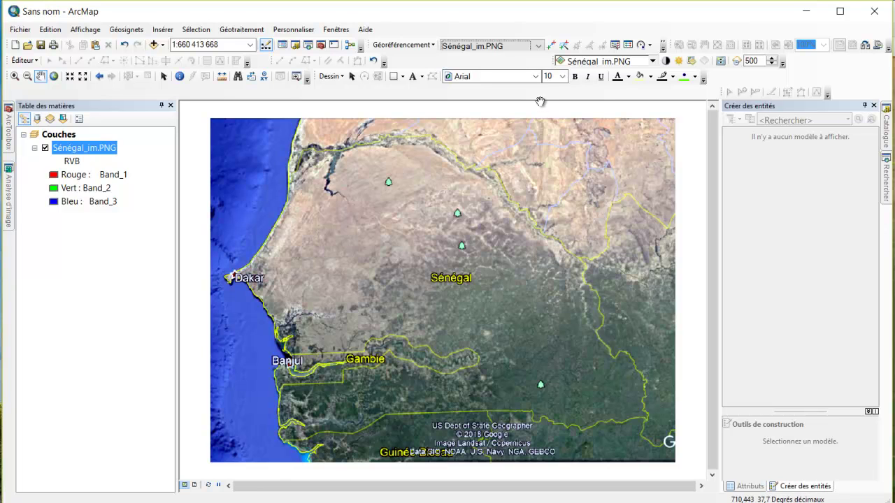
left_click(550, 45)
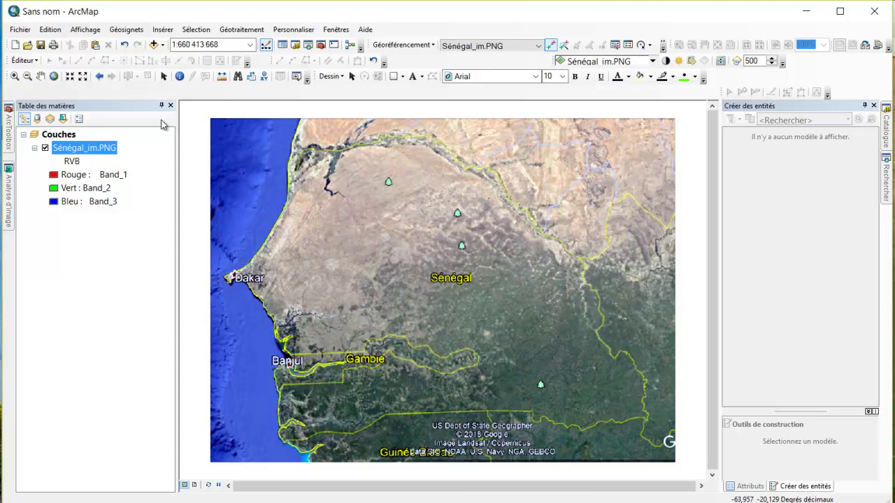
left_click(70, 78)
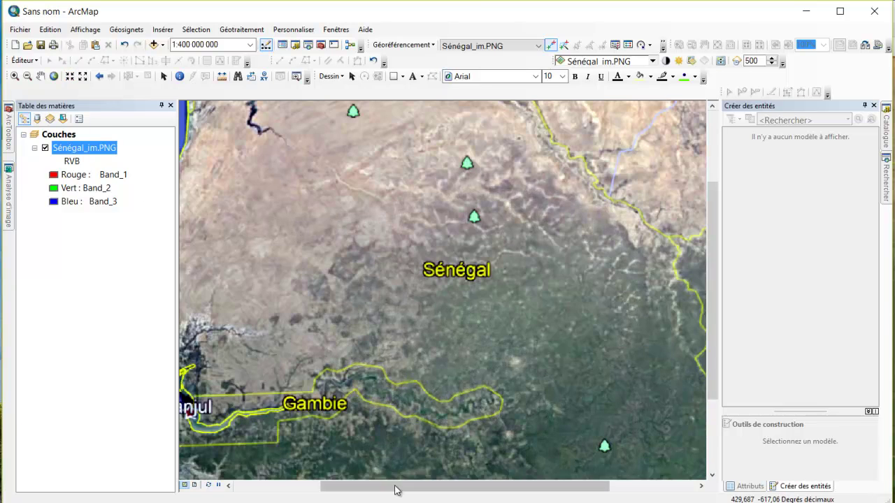
left_click(229, 487)
left_click(228, 486)
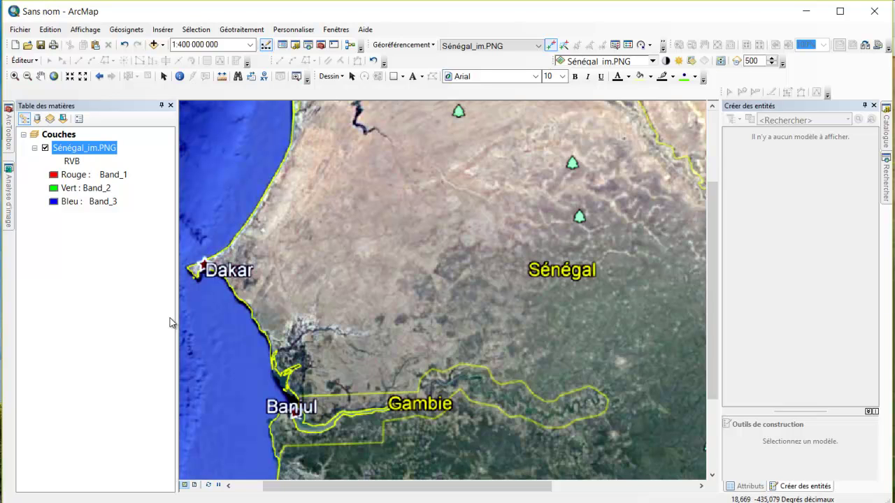
Open the Couches data frame's coordinate system properties and expand the projected UTM systems for WGS 1984, Hémisphère Nord.
right_click(58, 137)
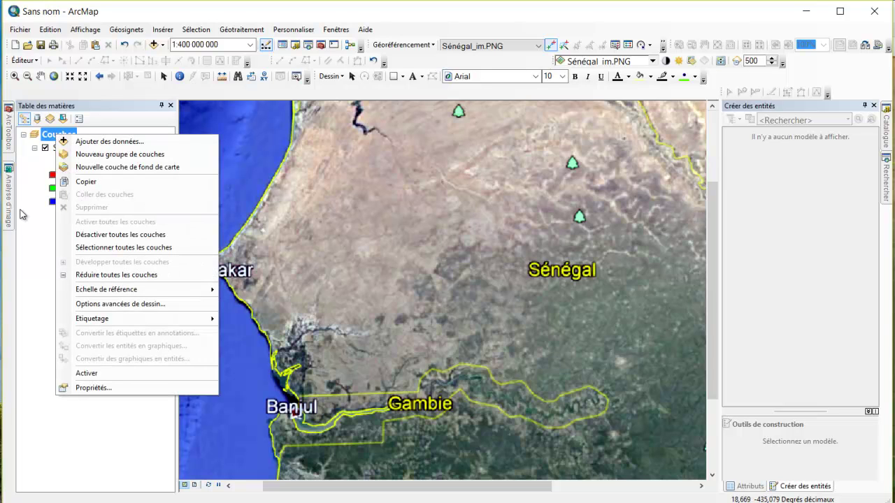
left_click(93, 388)
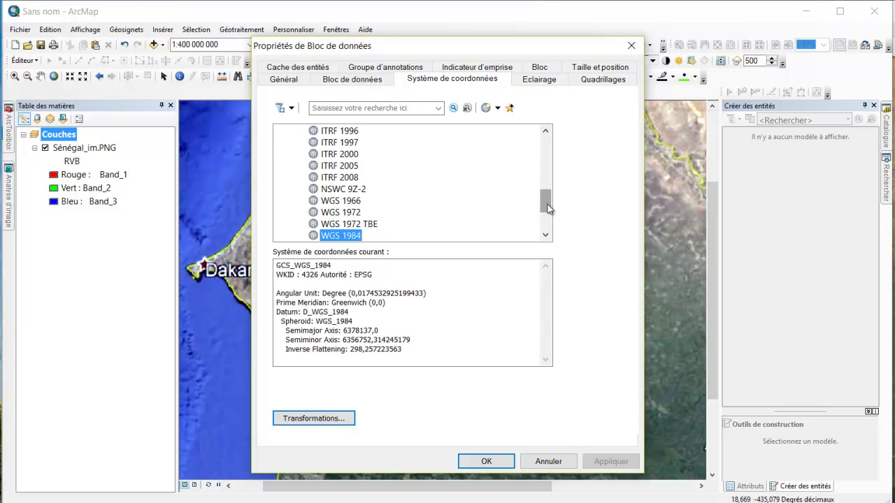
left_click_drag(546, 208, 543, 144)
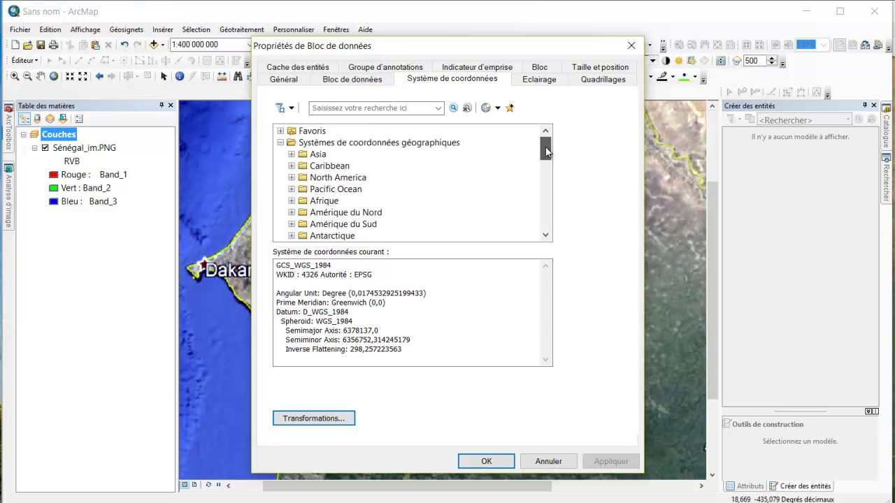
left_click(280, 143)
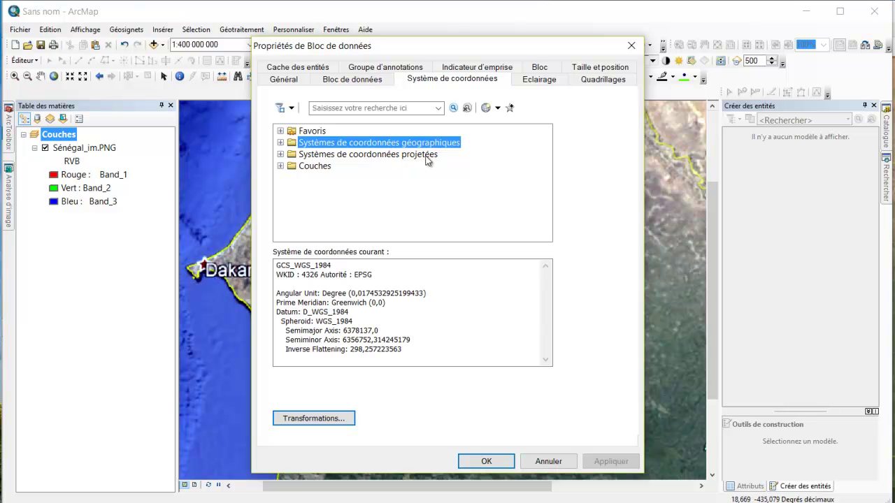
left_click(281, 154)
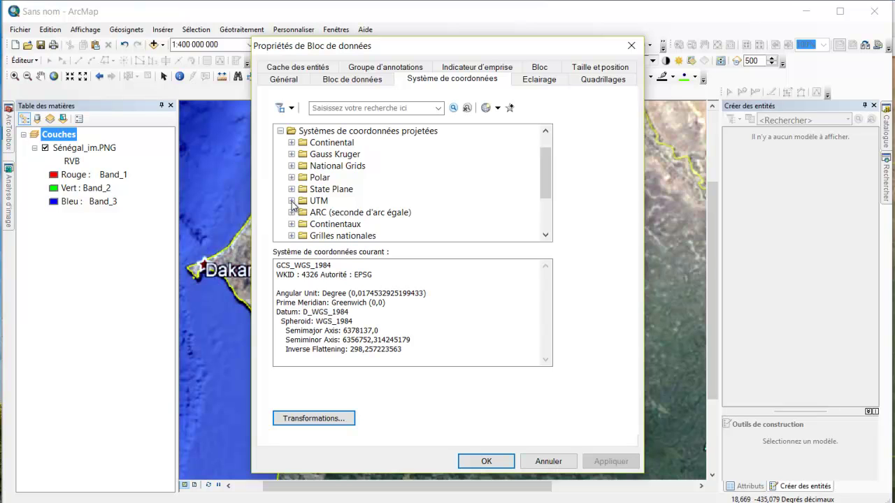
left_click(291, 200)
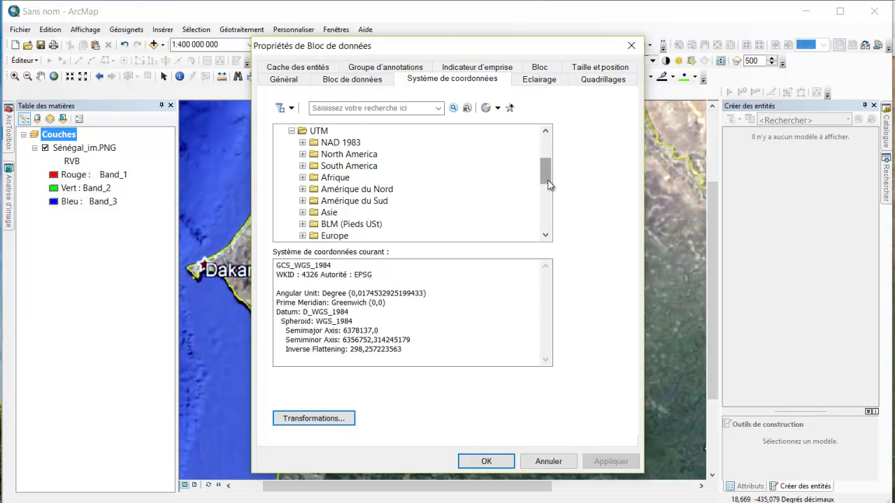
scroll(419, 182, "down", 5)
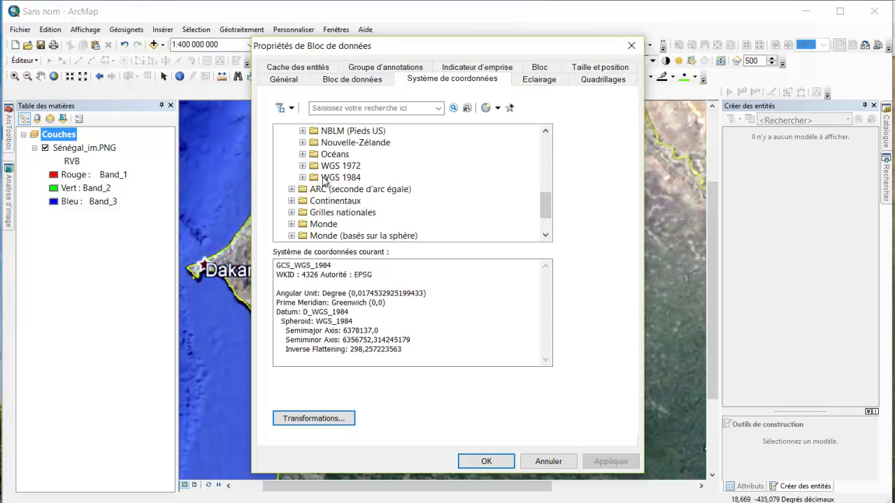
left_click(303, 178)
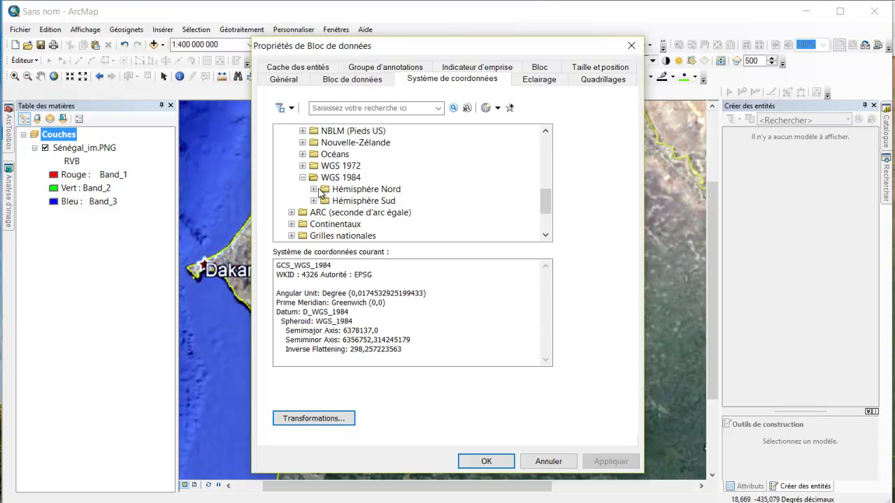
left_click(314, 190)
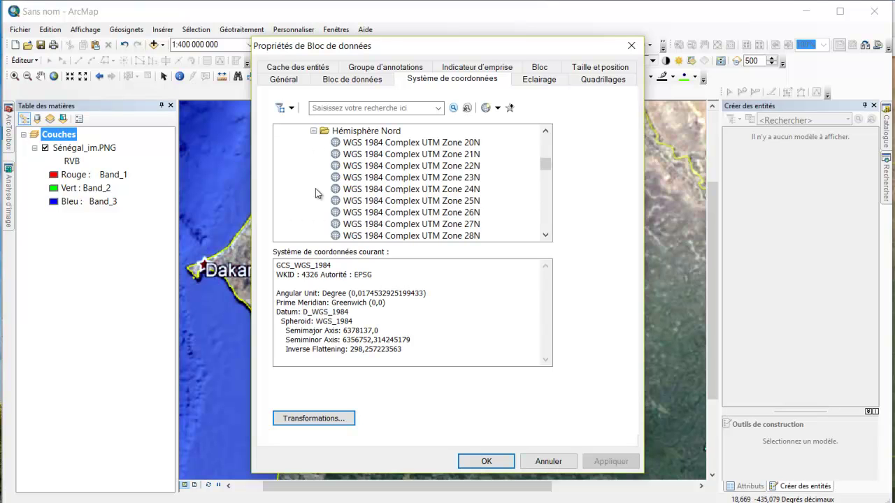
Set the data frame's coordinate system to WGS 1984 UTM Zone 28N and confirm the properties.
left_click_drag(545, 163, 546, 187)
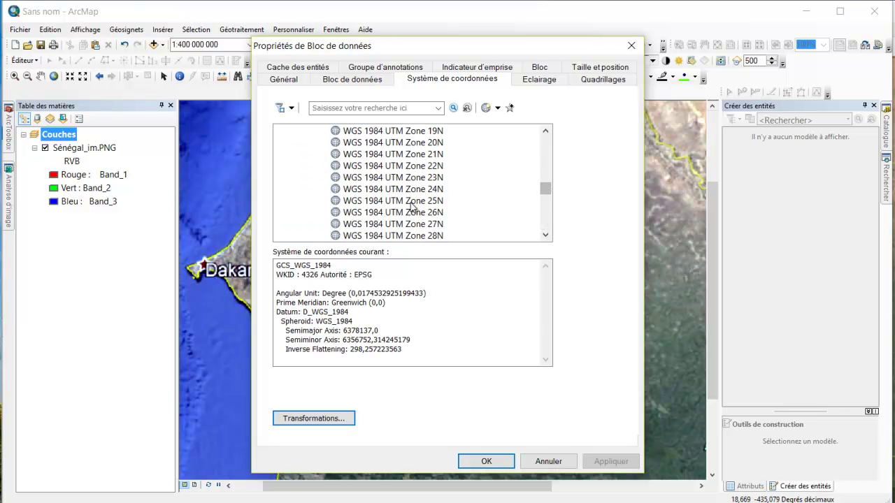
left_click(381, 236)
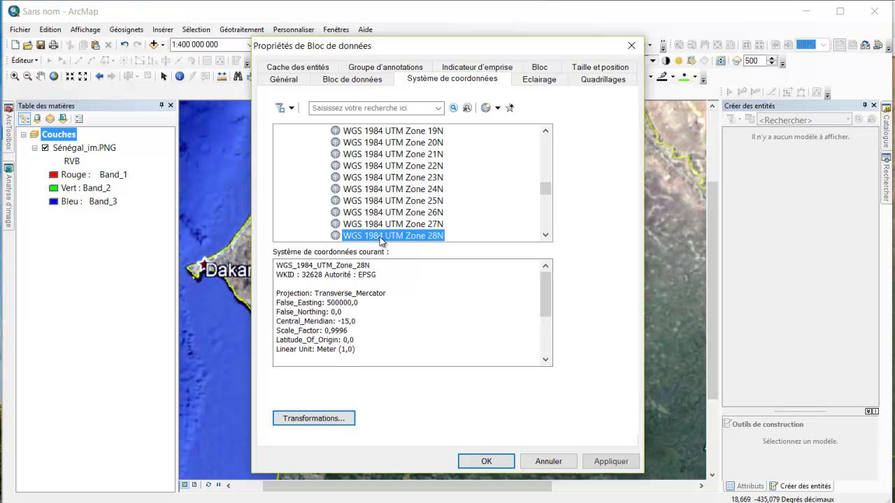
left_click(545, 234)
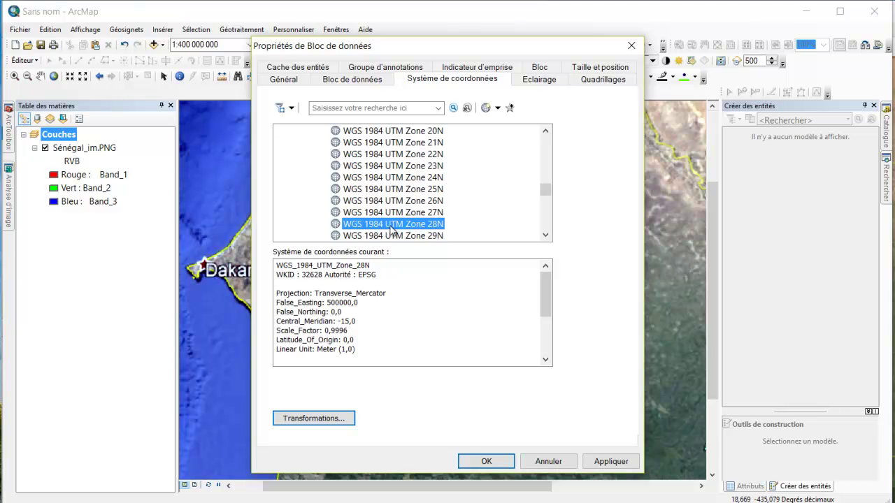
mouse_move(548, 197)
left_mouse_down()
mouse_move(541, 142)
mouse_move(546, 207)
mouse_move(546, 198)
left_mouse_up()
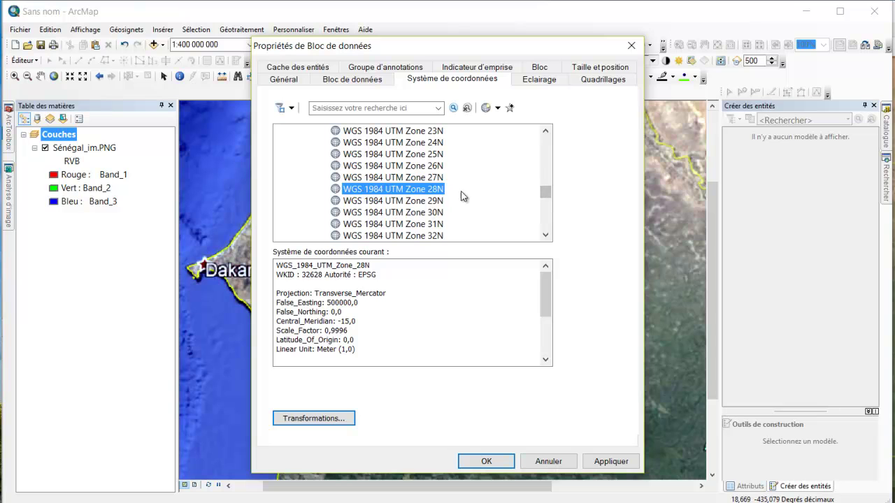
left_click(502, 108)
left_click(504, 109)
left_click(484, 461)
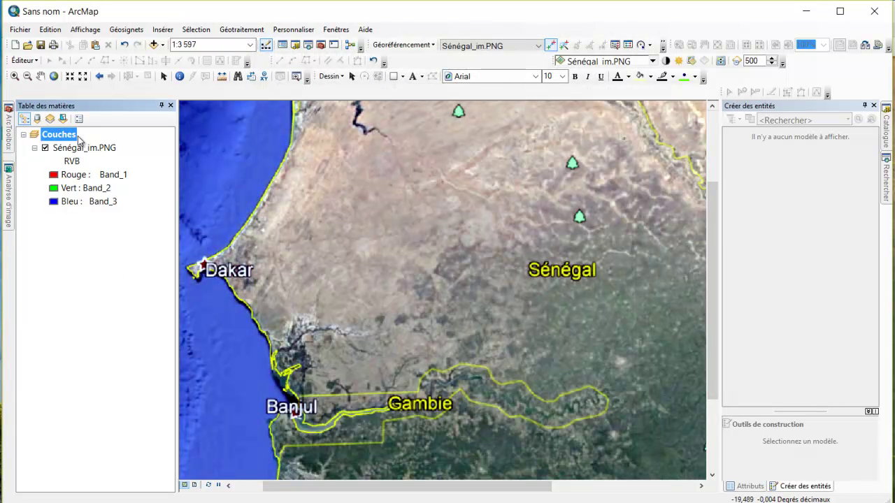
Check the coordinate system assigned in the Couches data frame's properties.
right_click(67, 140)
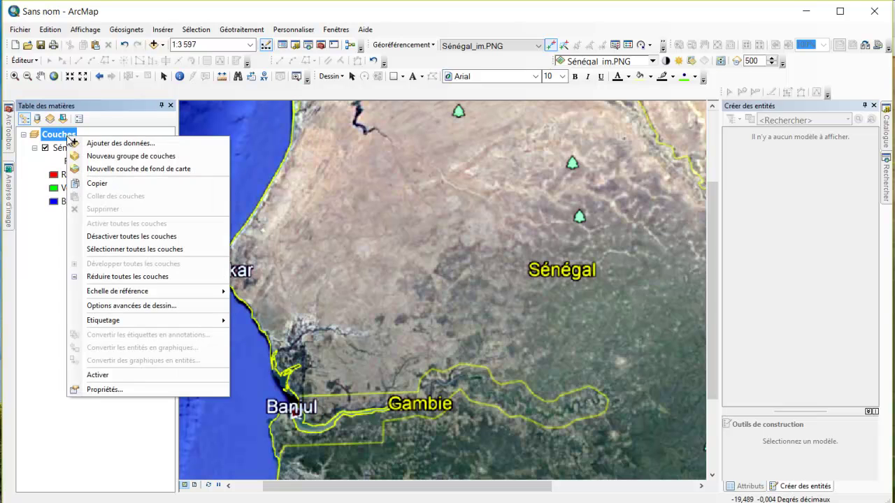
left_click(110, 391)
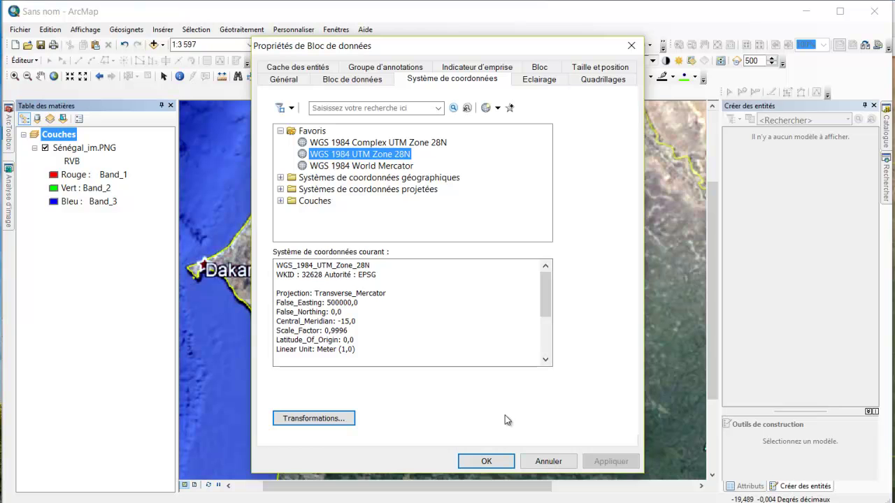
left_click(486, 461)
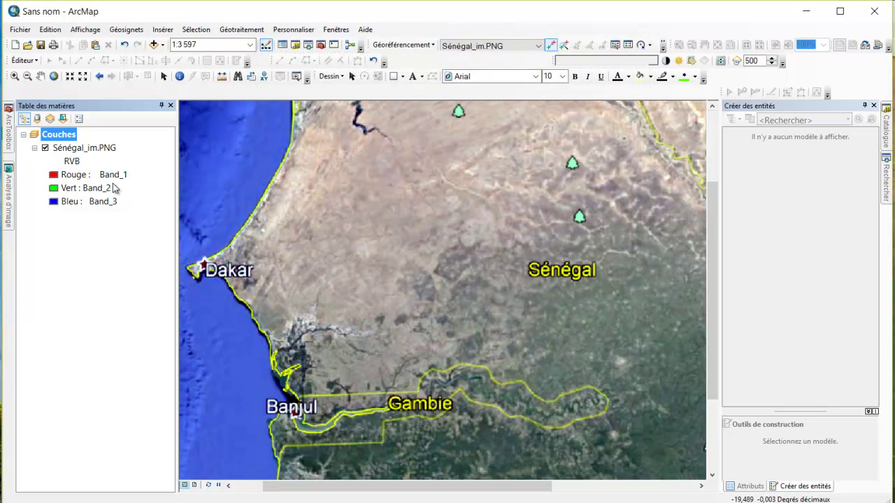
left_click(96, 160)
right_click(97, 147)
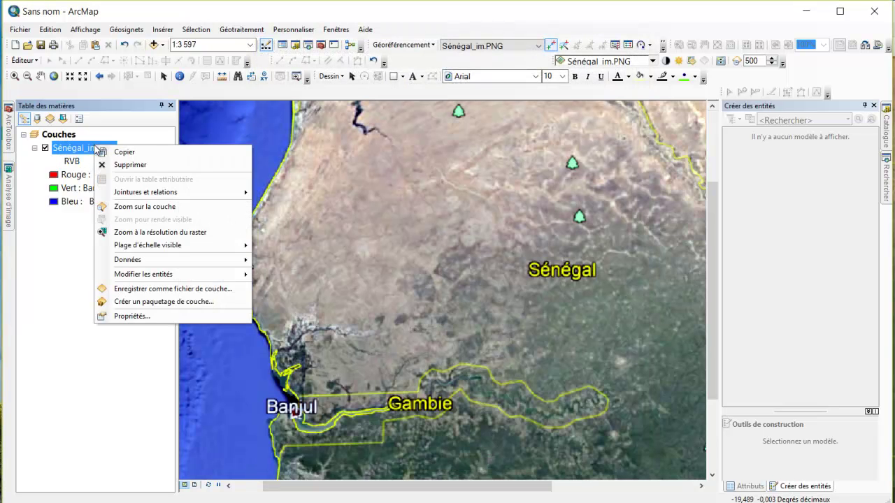
left_click(133, 361)
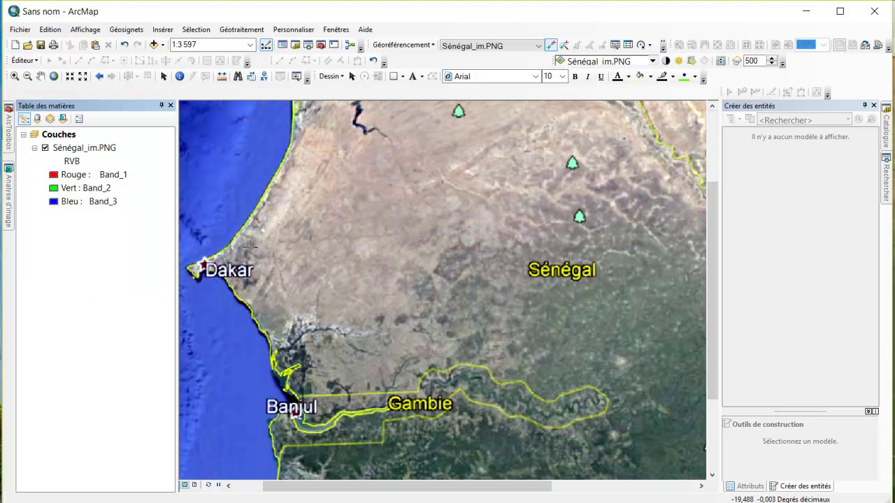
left_click(551, 46)
left_click(190, 267)
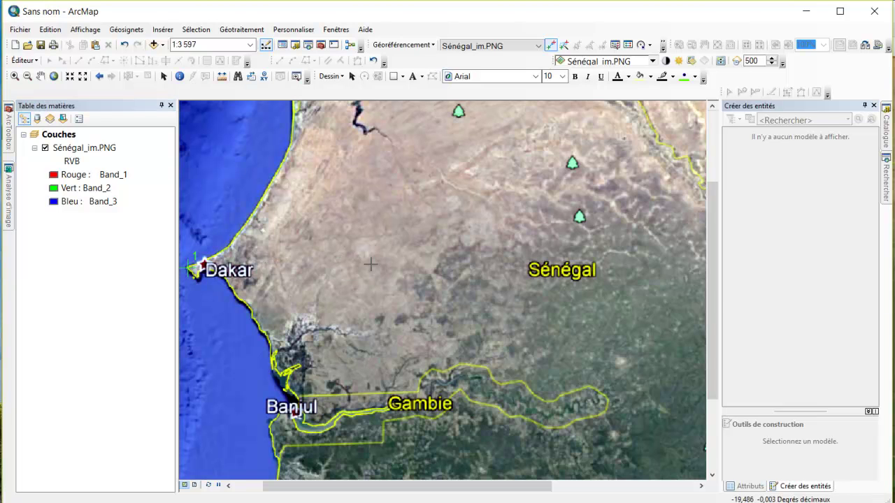
right_click(281, 193)
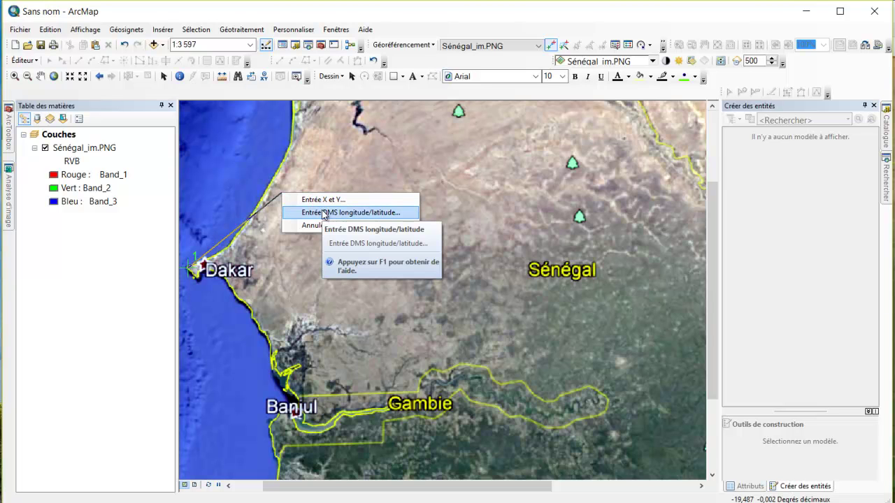
left_click(370, 216)
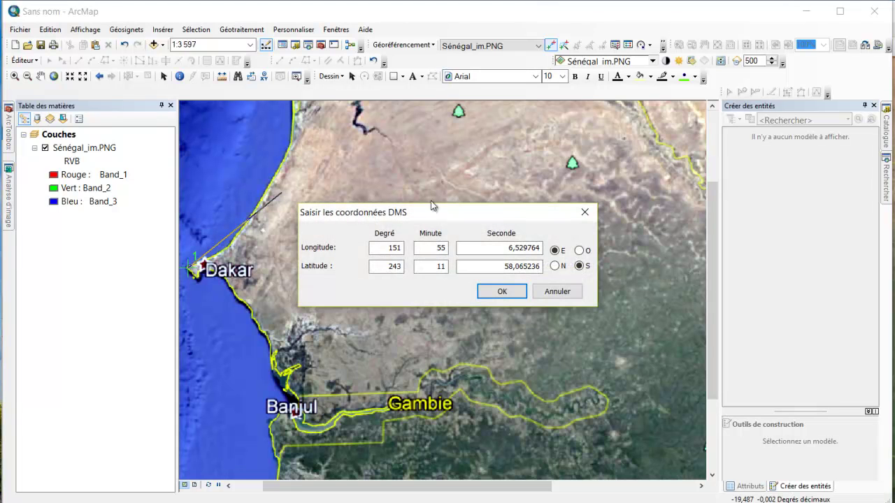
left_click(584, 212)
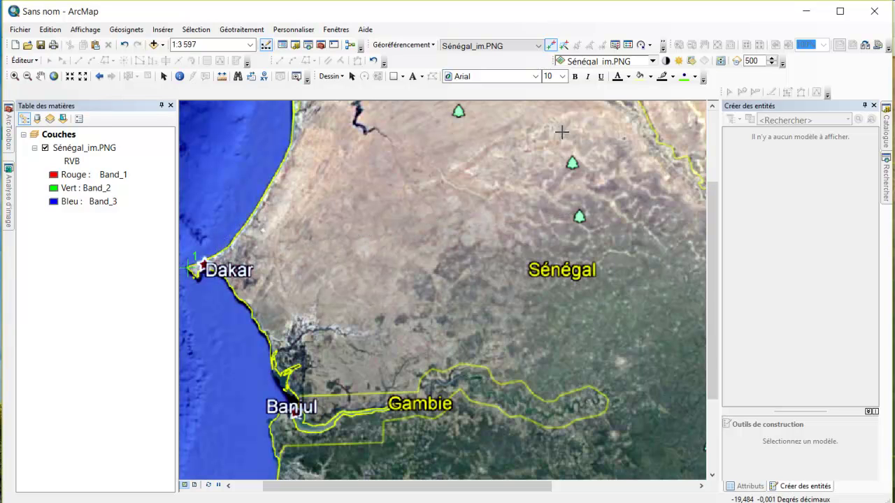
key("Escape")
left_click(215, 246)
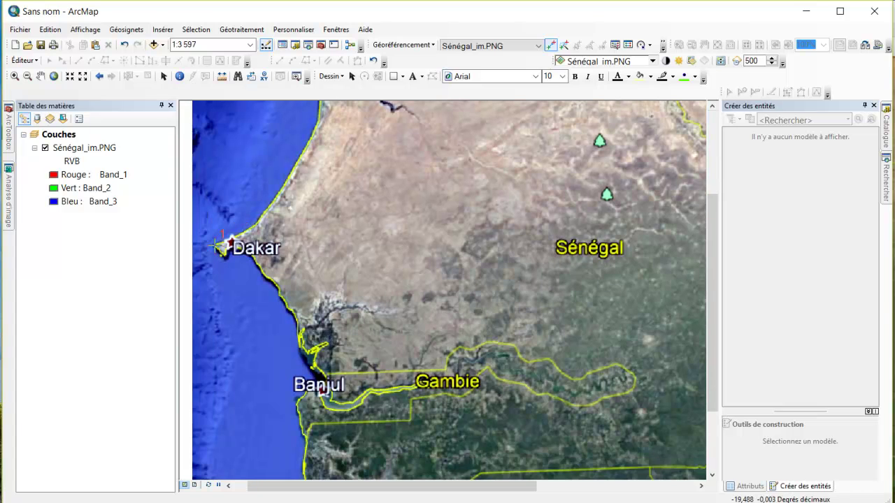
Delete control-point link 1 from the georeferencing link table.
left_click(627, 45)
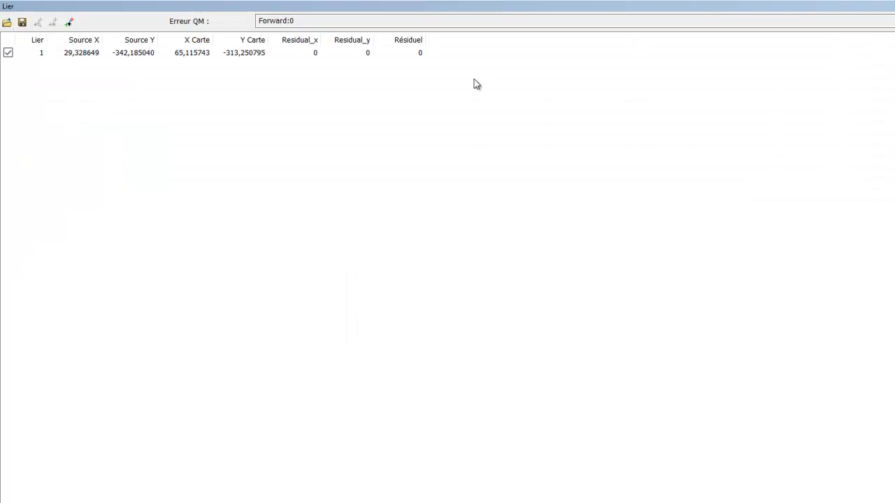
left_click(77, 51)
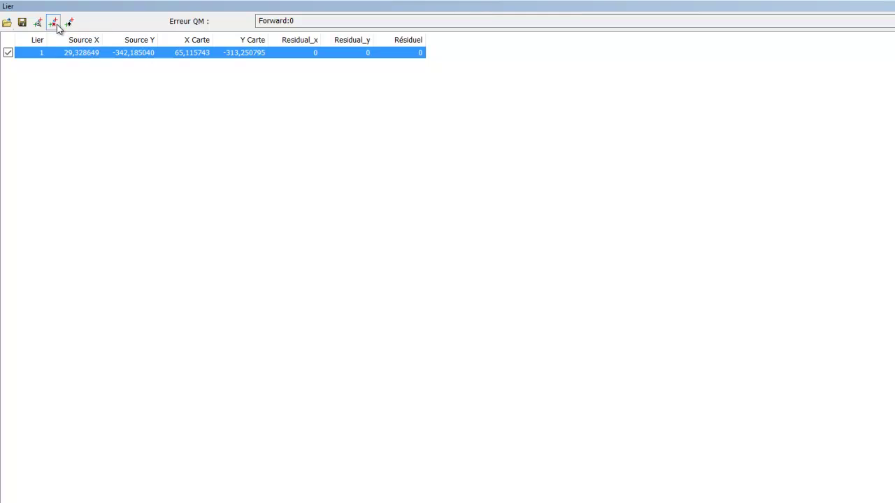
left_click(56, 23)
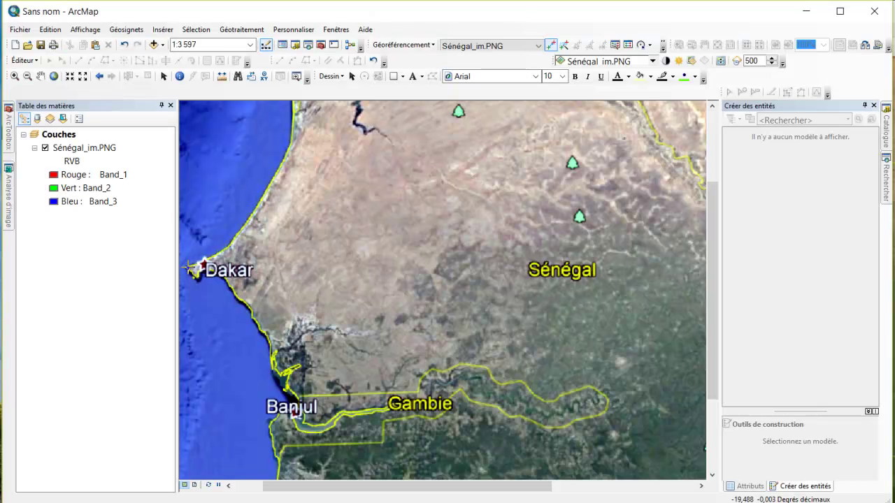
Place a control point on the western tip of Dakar and open its DMS longitude/latitude coordinate entry.
left_click(188, 268)
right_click(218, 209)
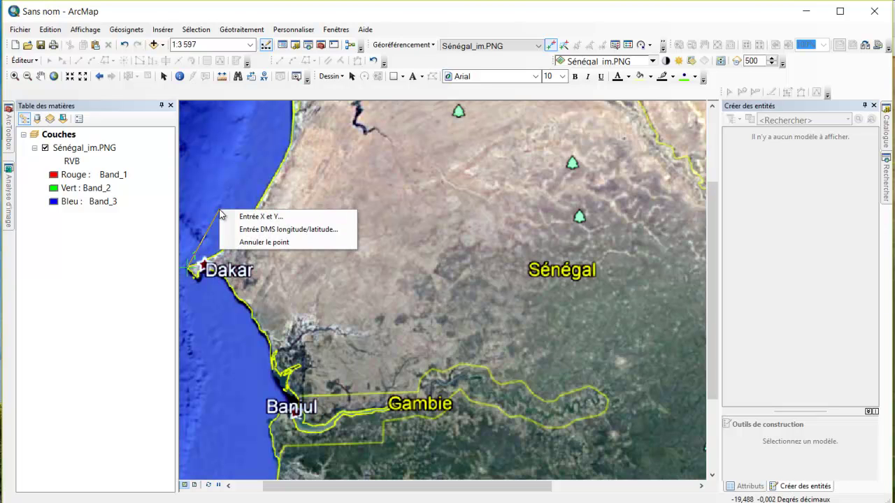
left_click(269, 230)
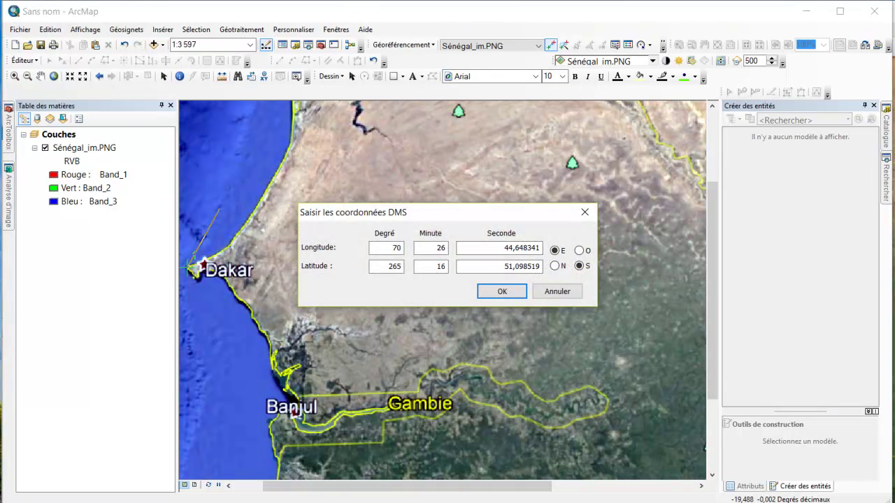
Switch to Google Earth Pro and zoom in on the coast around Dakar.
mouse_move(413, 502)
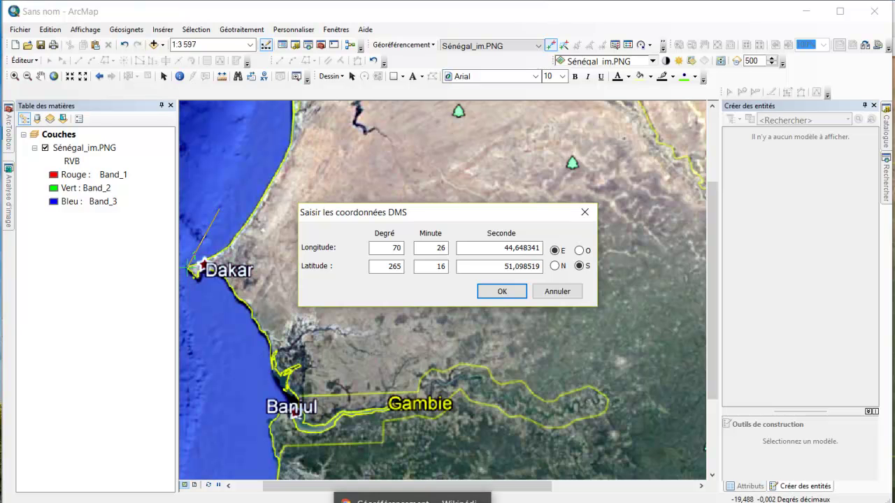
left_click(742, 502)
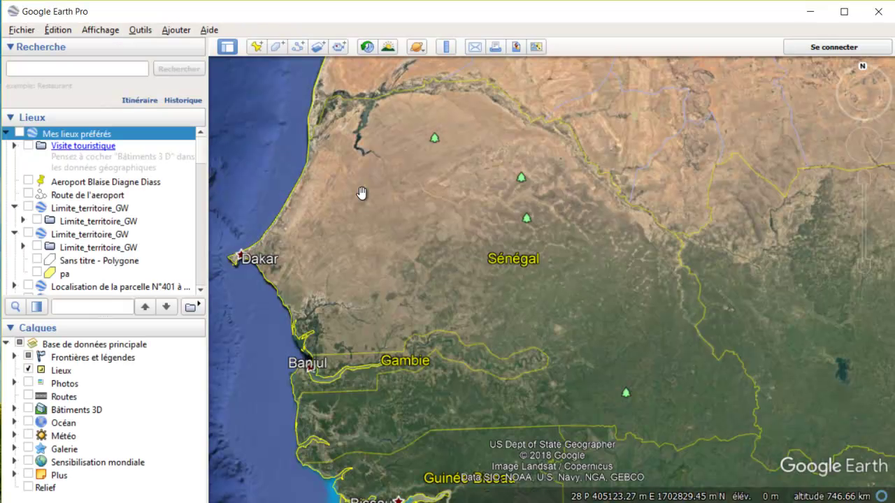
double_click(258, 185)
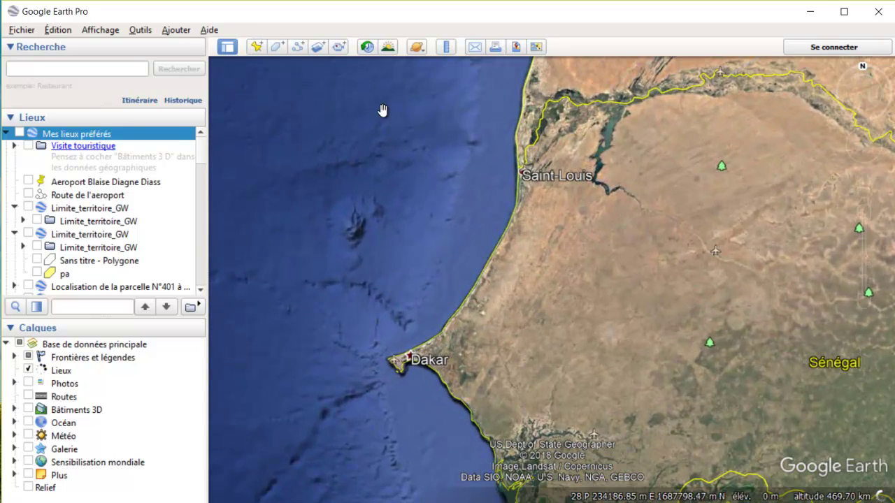
left_click(257, 47)
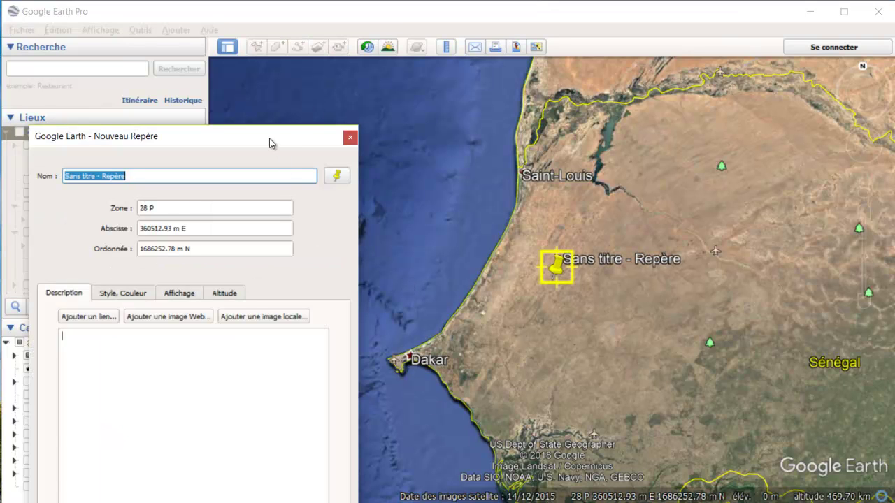
left_click_drag(272, 140, 391, 112)
left_click(468, 110)
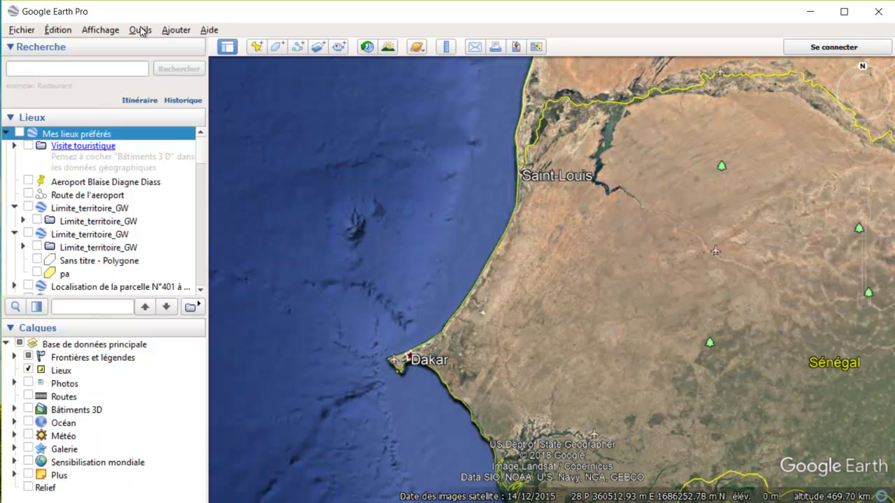
Set the Google Earth latitude/longitude display to degrees, minutes, seconds.
left_click(140, 30)
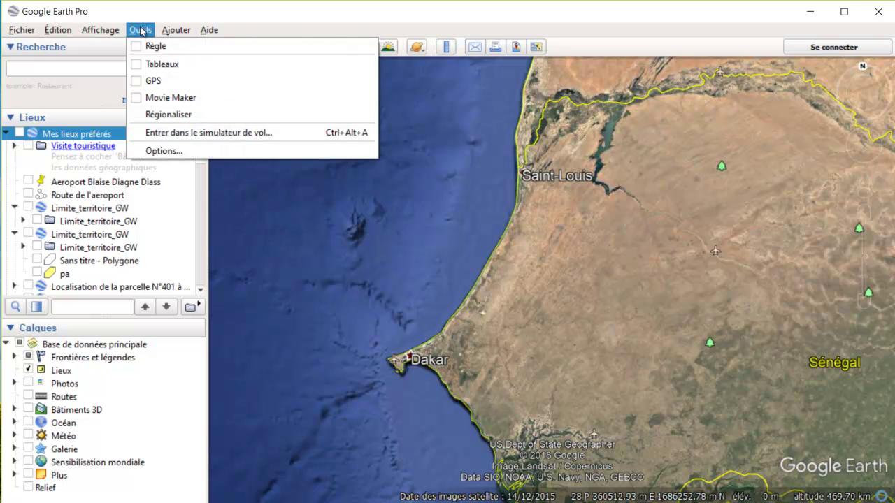
left_click(174, 150)
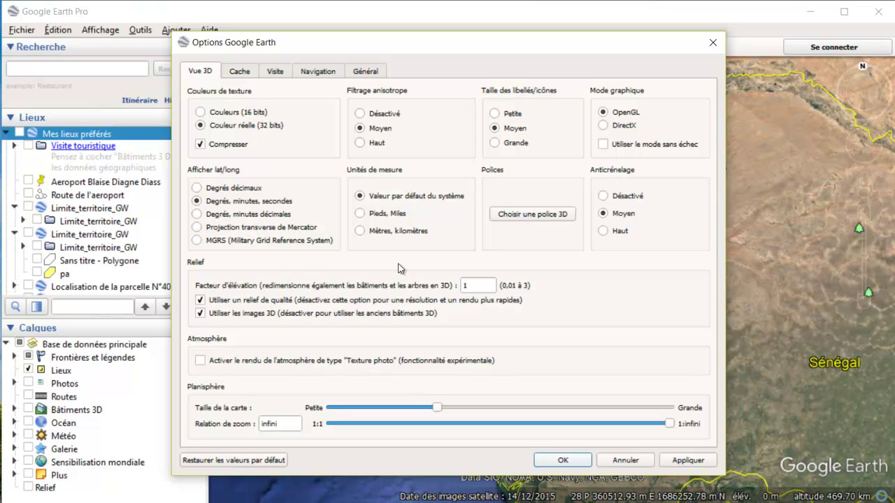
left_click(563, 459)
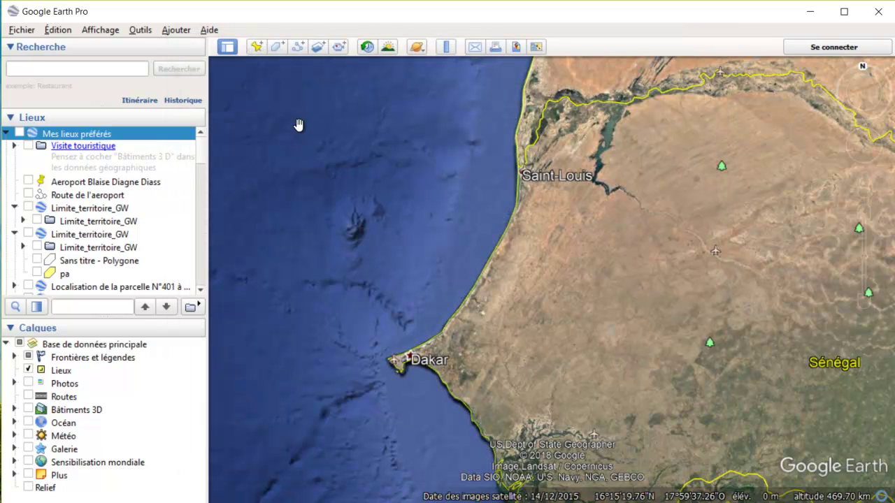
Add a new placemark and position it on the western tip of Dakar to read its coordinates.
left_click(257, 46)
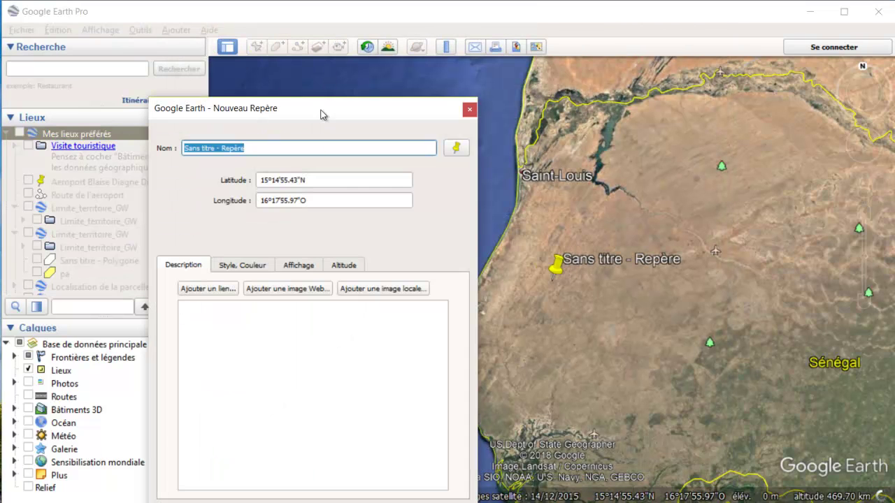
left_click_drag(556, 280, 499, 250)
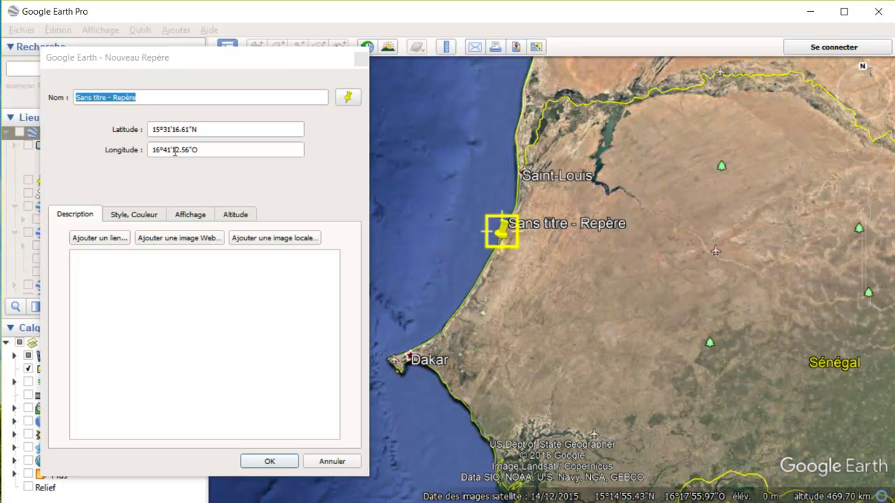
left_click_drag(500, 250, 391, 366)
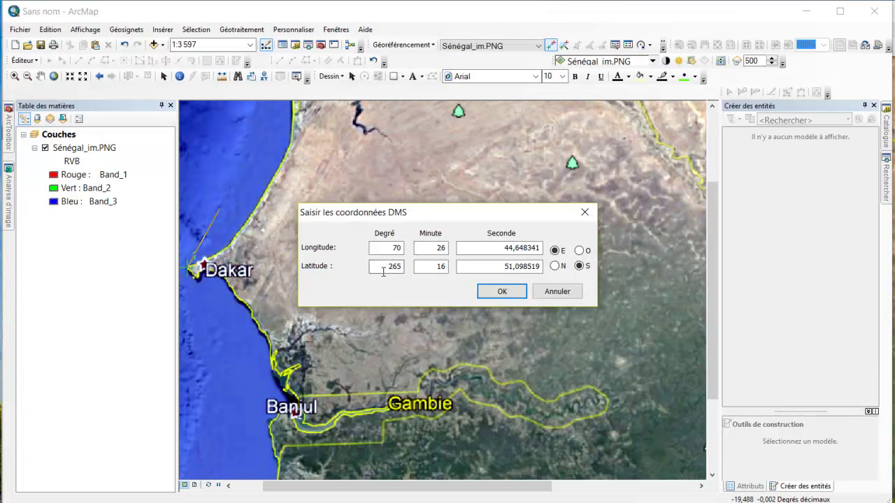
Switch to ArcMap and set the Dakar control point's latitude to 14° 44' 14,52" N.
double_click(382, 271)
type("14")
double_click(443, 267)
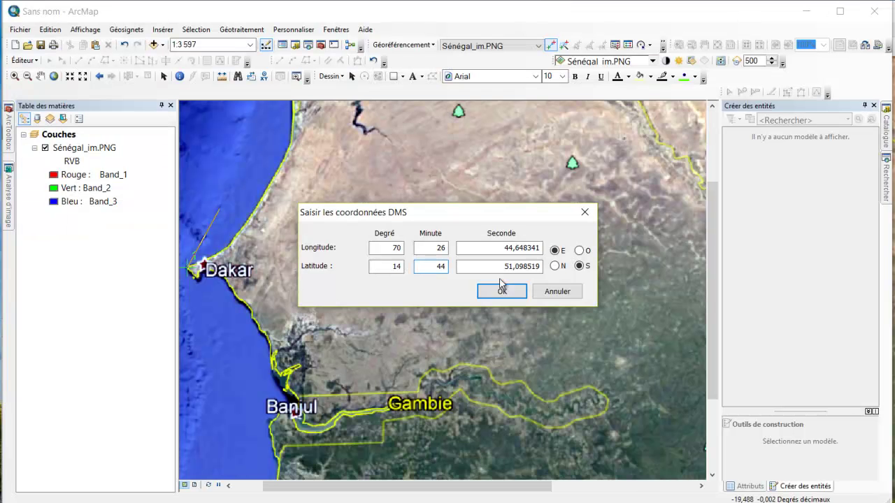
double_click(499, 266)
type("14,52")
left_click(555, 266)
Set the Dakar control point's longitude to 17° 31' 54,07" O from the Google Earth placemark and confirm the DMS coordinates.
key("alt+Tab")
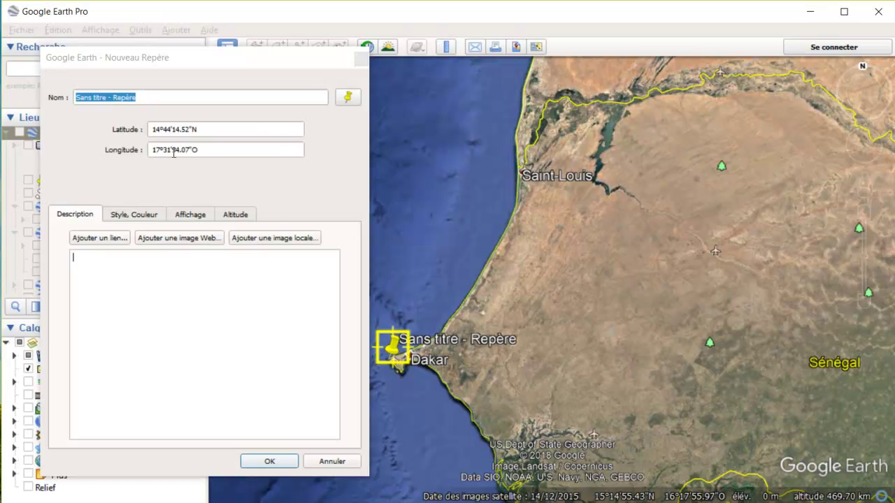
key("alt+Tab")
double_click(386, 247)
key("Tab")
type("31")
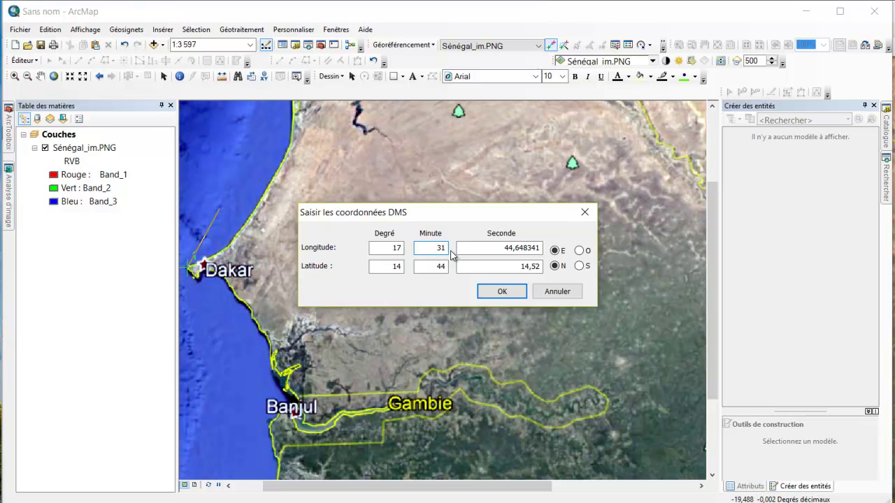
key("Tab")
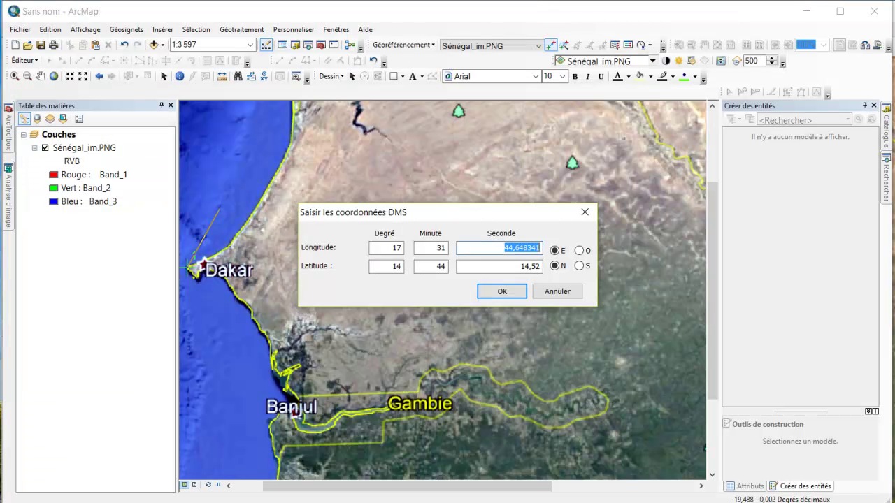
type("54,07")
left_click(580, 252)
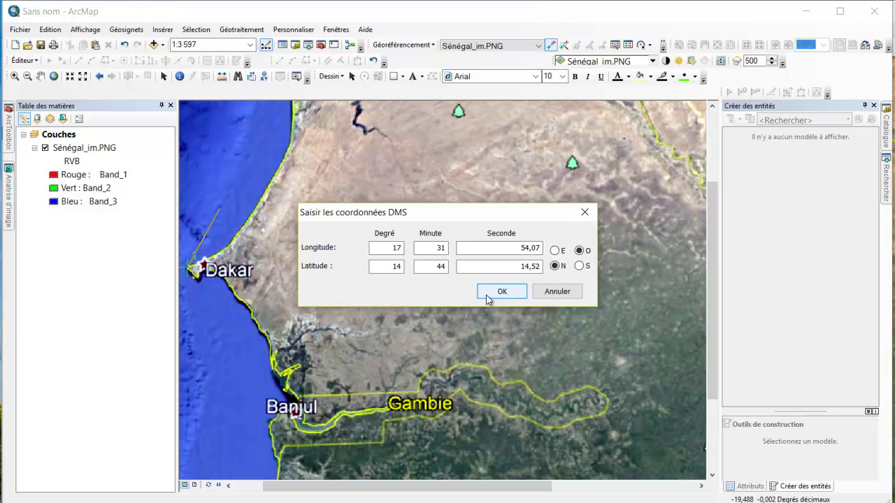
left_click(503, 295)
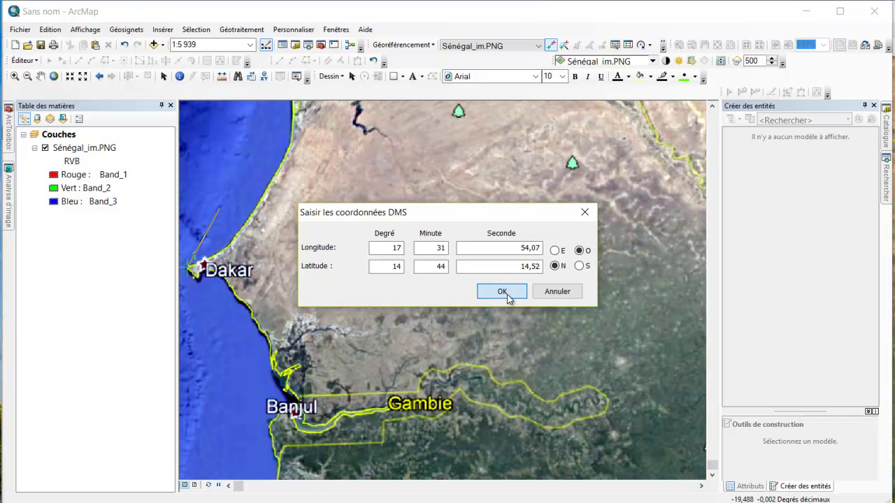
left_click(508, 296)
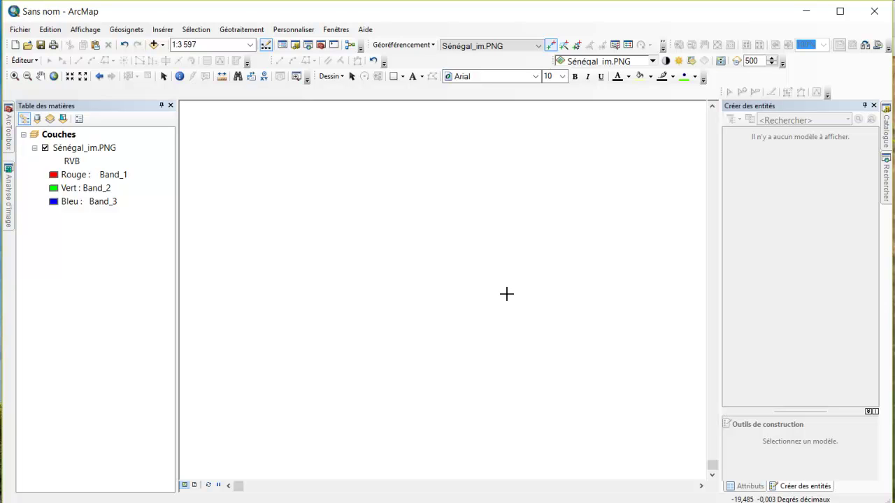
Toggle automatic adjustment for the georeferencing and zoom to the full extent of the Sénégal_im.PNG layer.
left_click(425, 46)
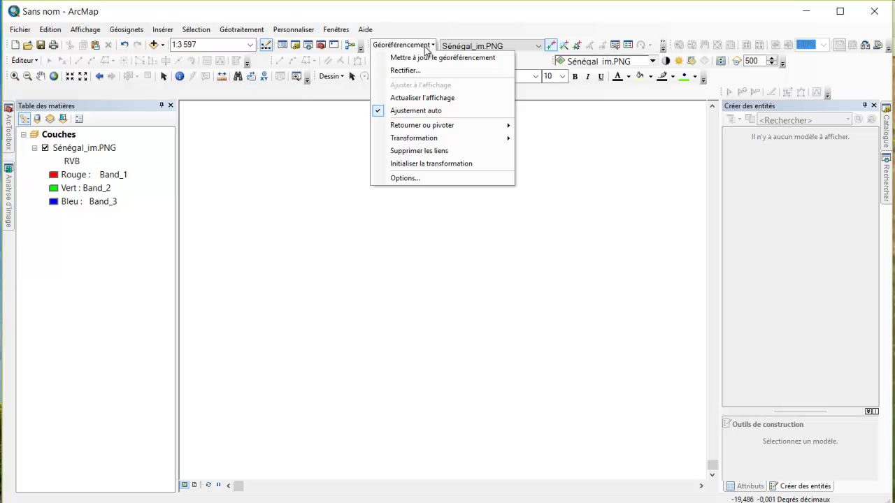
left_click(415, 112)
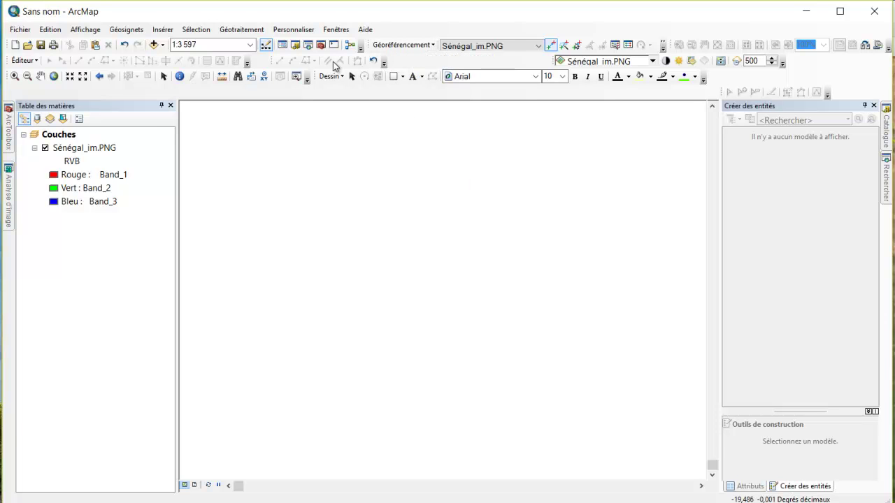
right_click(88, 148)
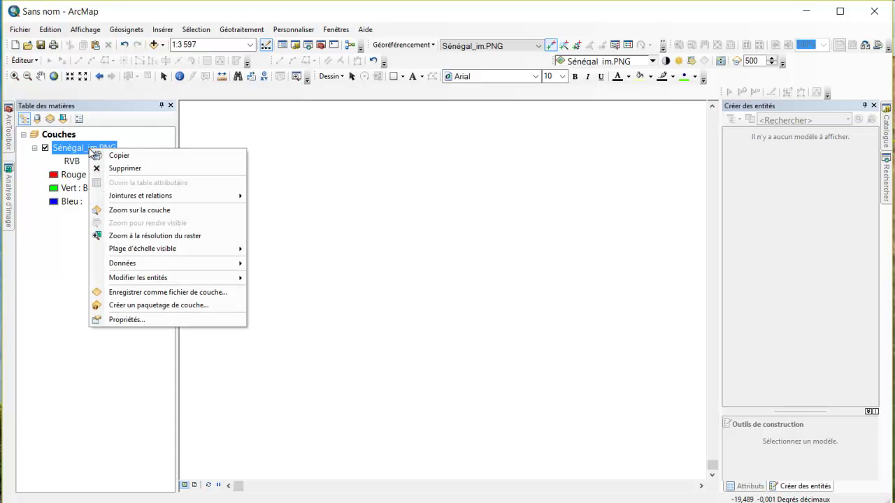
left_click(149, 210)
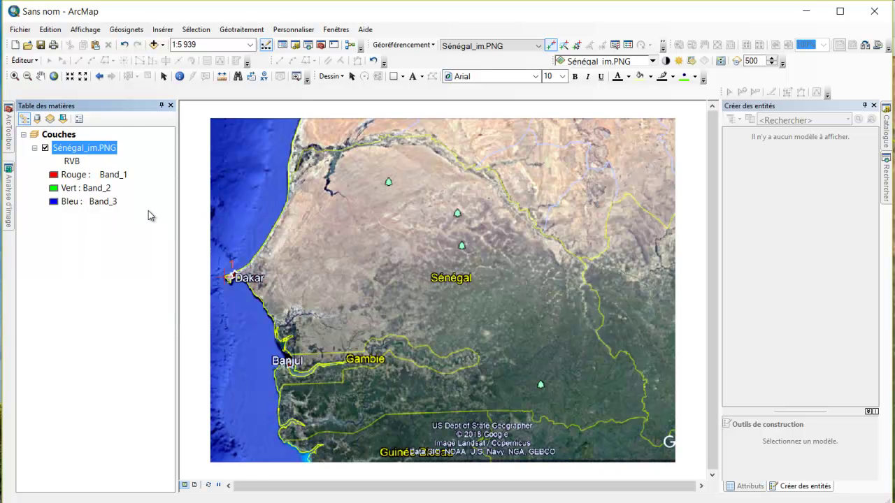
left_click(432, 45)
left_click(497, 23)
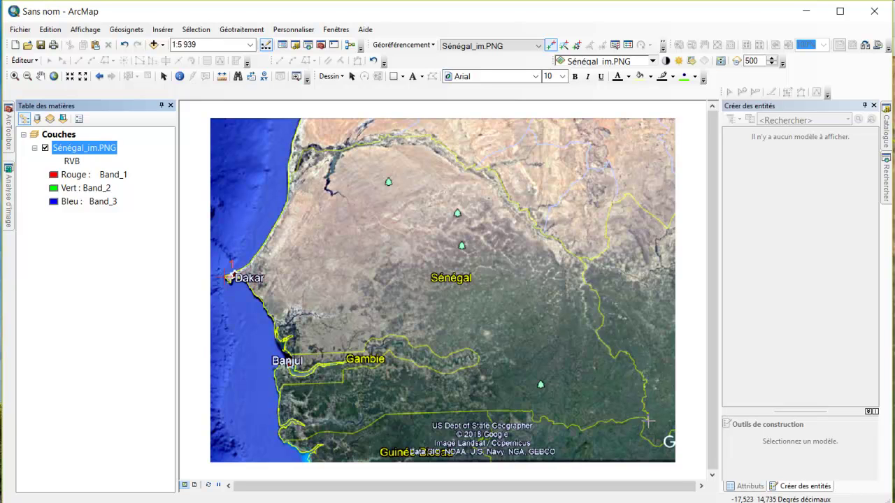
Place a second control point on the border junction at Senegal's southeastern corner and open its DMS longitude/latitude coordinate entry.
left_click(70, 77)
left_click(71, 78)
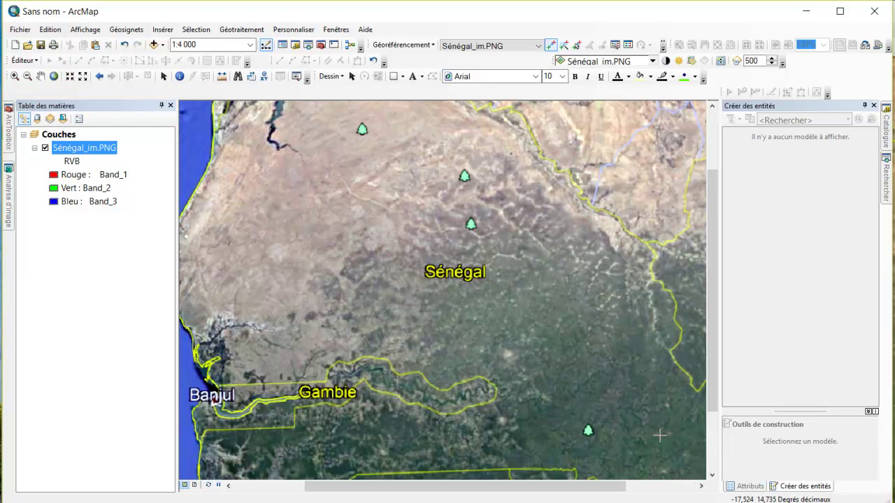
left_click(701, 485)
left_click(701, 485)
left_click(712, 475)
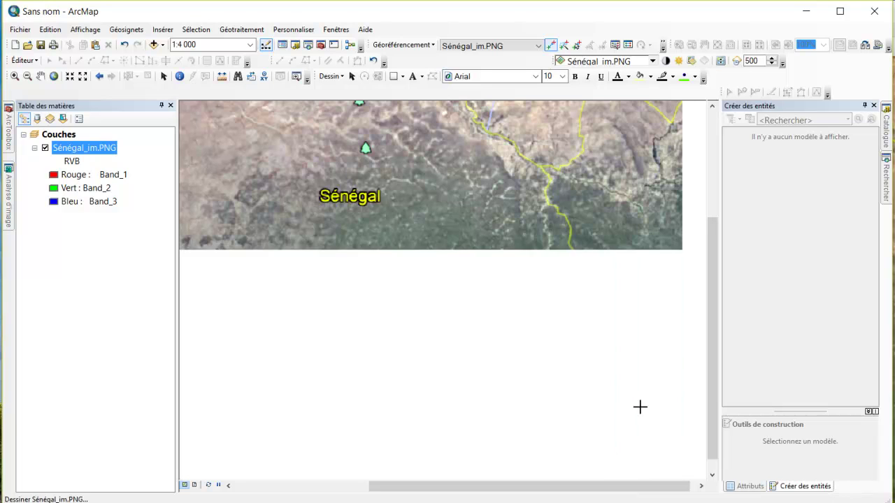
left_click(641, 405)
right_click(522, 288)
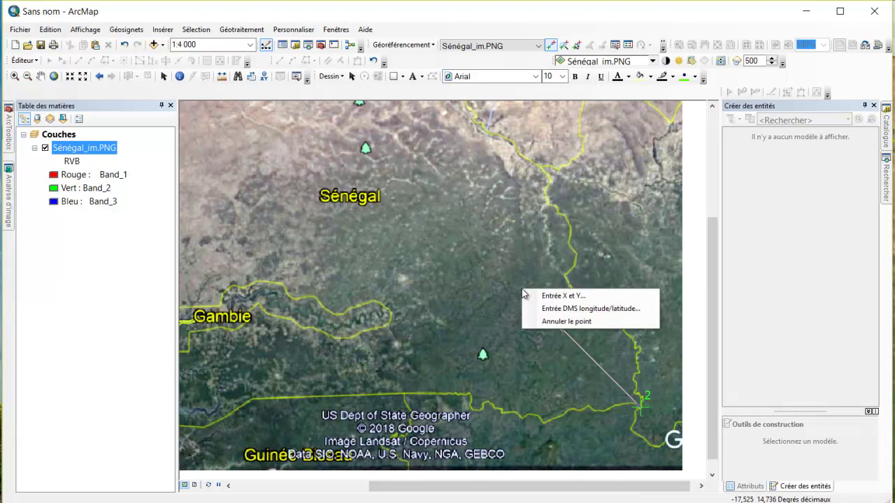
left_click(554, 312)
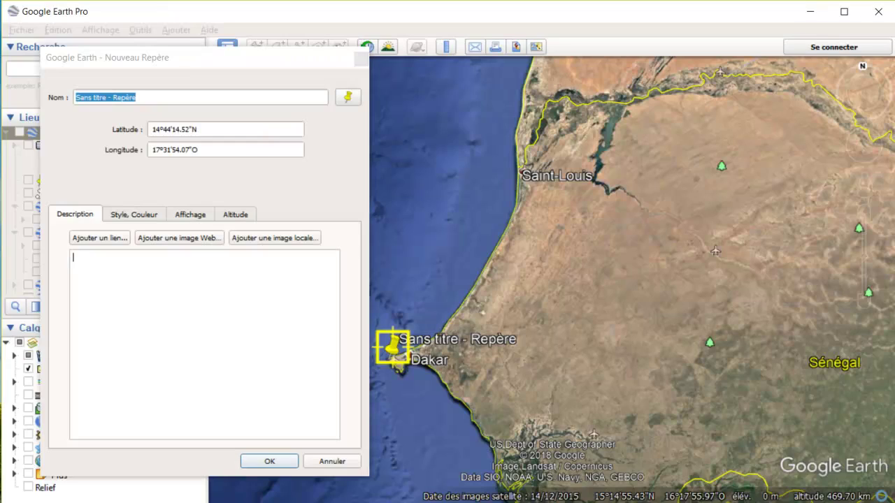
In Google Earth Pro, move the placemark from Dakar to the border junction at Senegal's southeastern corner.
left_click_drag(409, 334, 813, 358)
left_click_drag(666, 228, 337, 138)
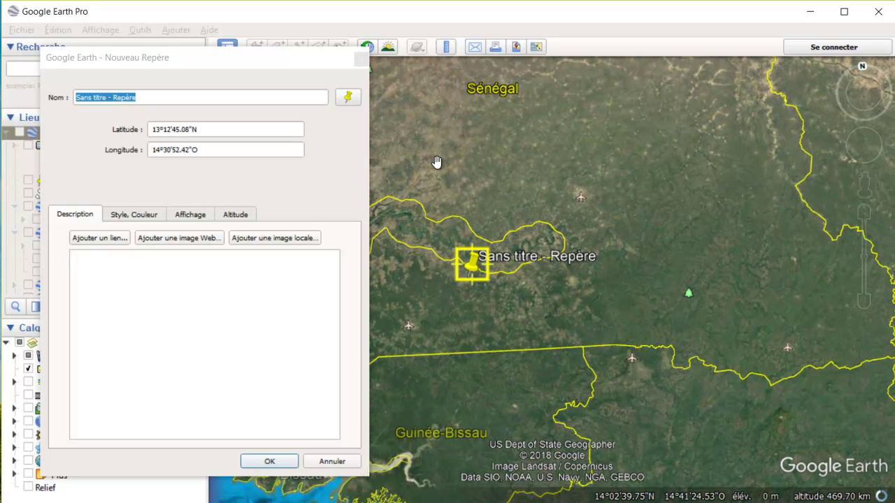
left_click_drag(712, 293, 640, 251)
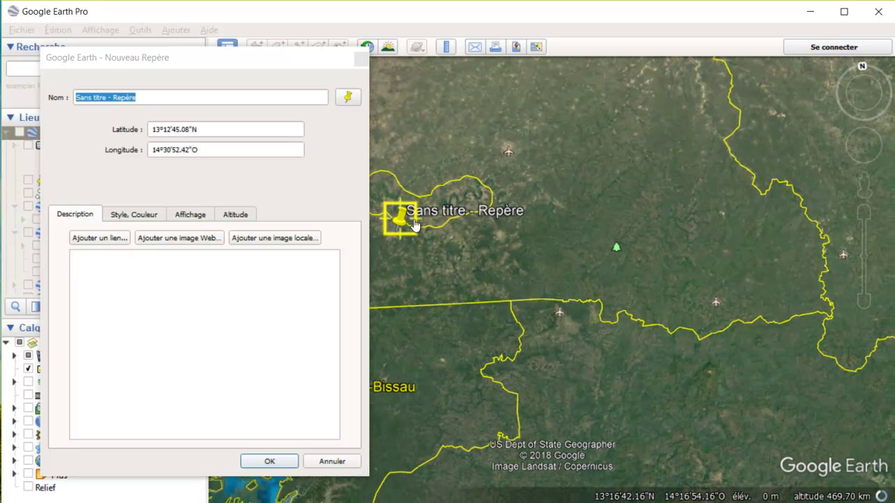
left_click_drag(400, 222, 833, 323)
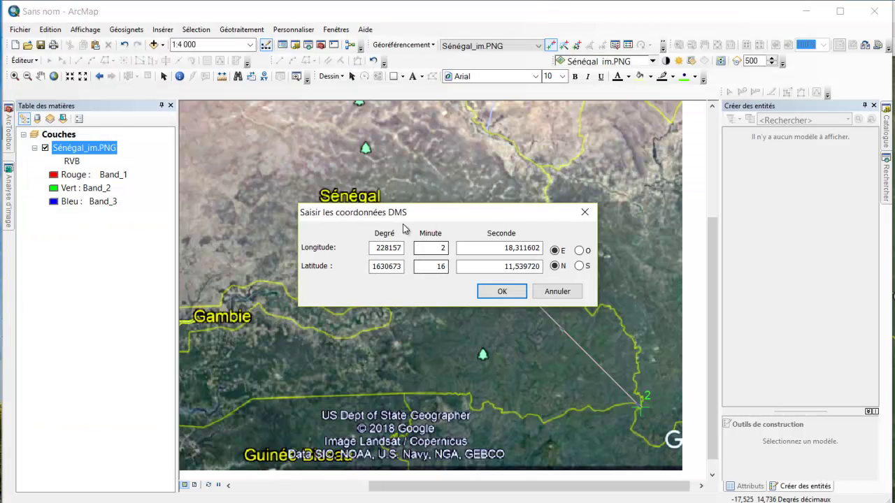
Back in ArcMap, set the second control point's latitude to 12° 24' 14,22" N from the Google Earth placemark.
double_click(374, 267)
type("12")
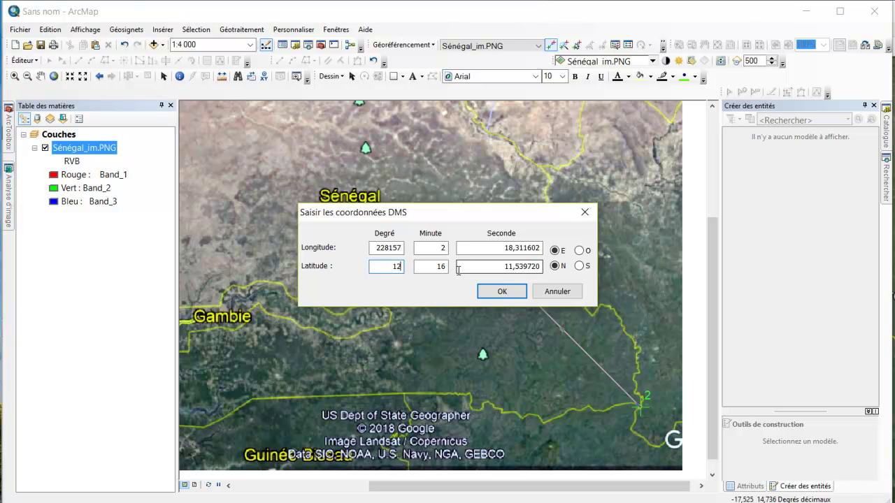
left_click(434, 266)
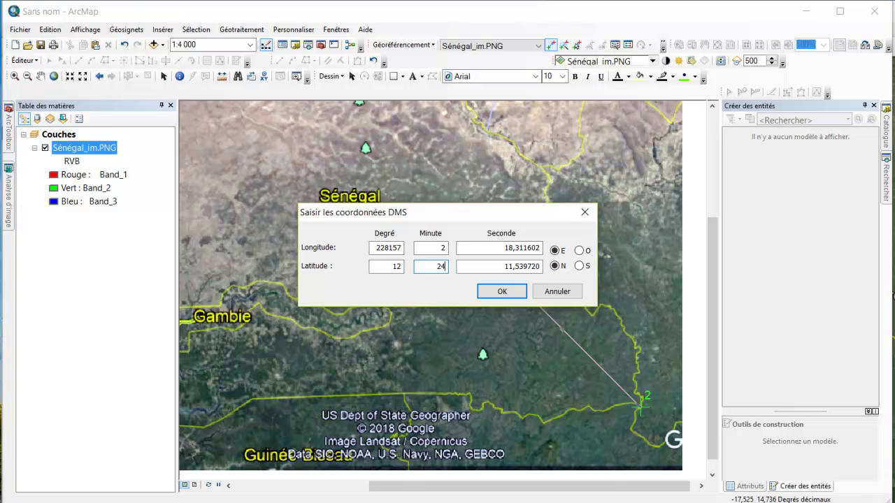
key("alt+Tab")
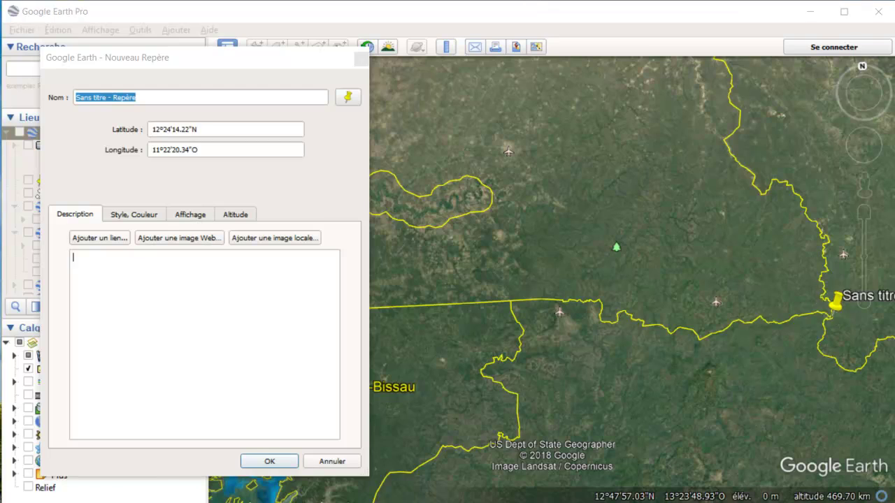
key("alt+Tab")
left_click_drag(501, 266, 553, 268)
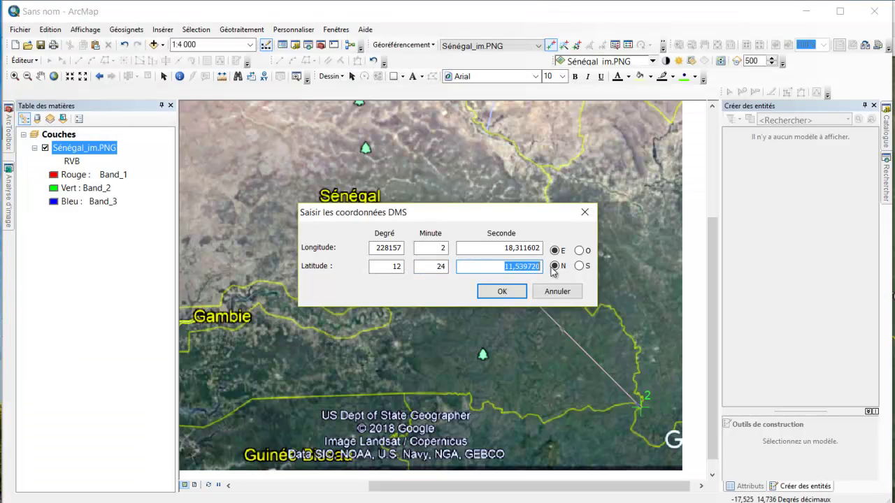
type("14,22")
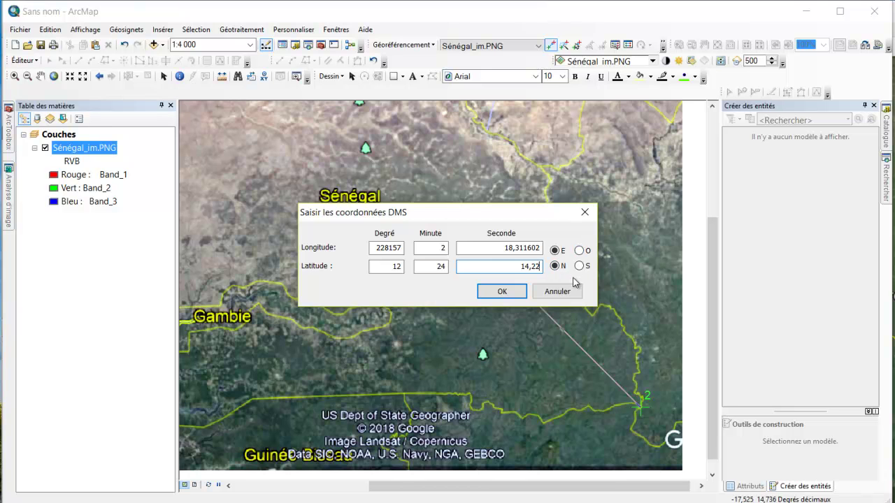
Set the second control point's longitude to 11° 22' 20,34" O, matching the Google Earth placemark.
left_click(386, 248)
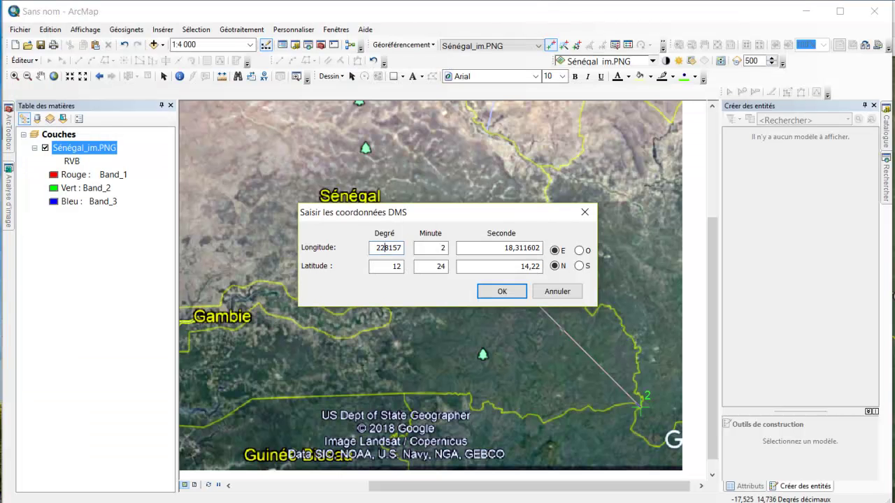
left_click_drag(376, 248, 447, 250)
type("1")
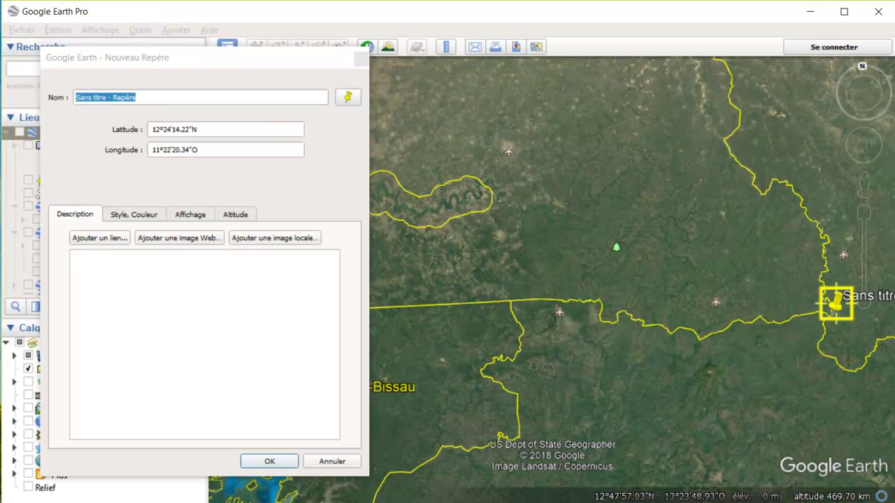
left_click(699, 500)
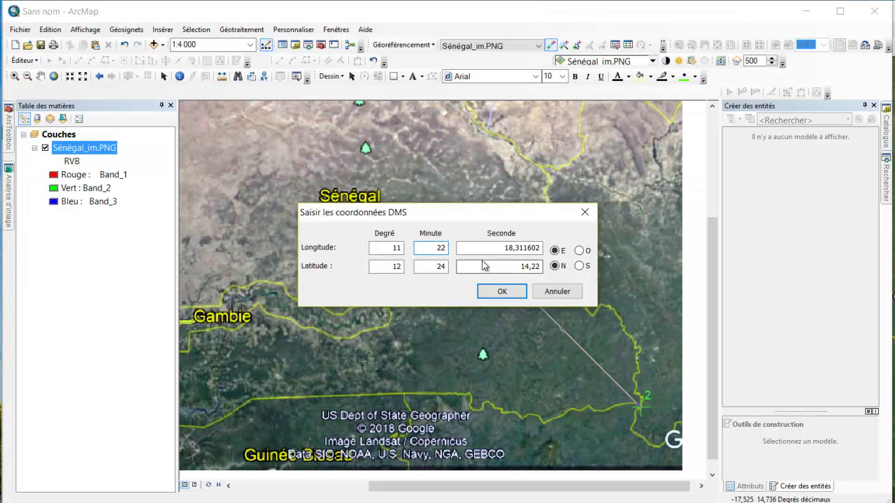
left_click_drag(504, 248, 563, 259)
type("2")
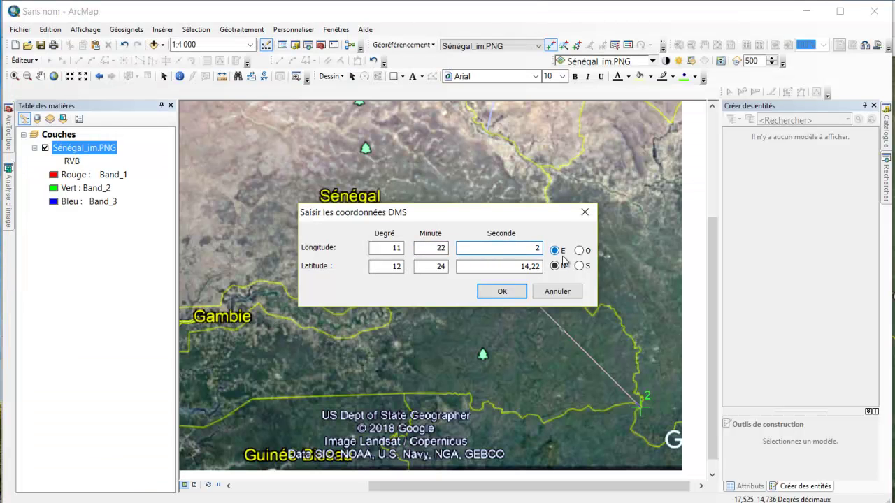
type("0,34")
left_click(580, 251)
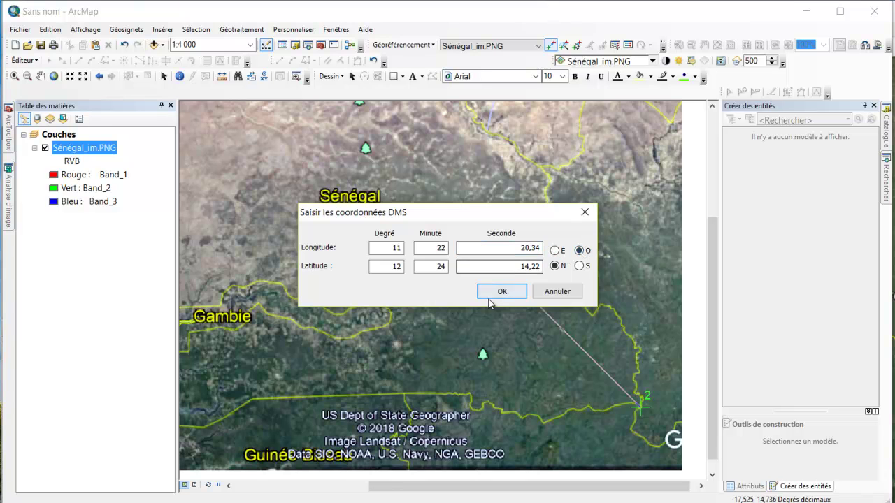
Accept the second control point's coordinates, place a third one on the bend of Senegal's northern border and open its DMS longitude/latitude entry.
left_click(502, 292)
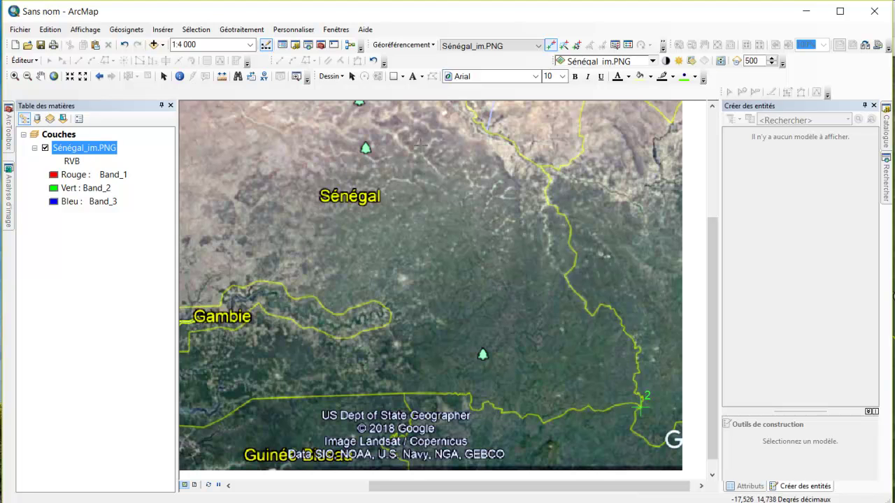
left_click(83, 77)
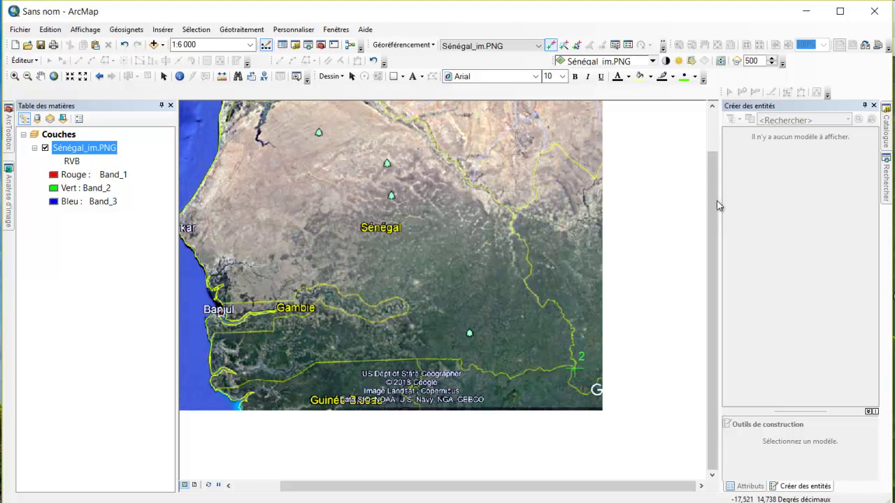
left_click_drag(711, 200, 706, 154)
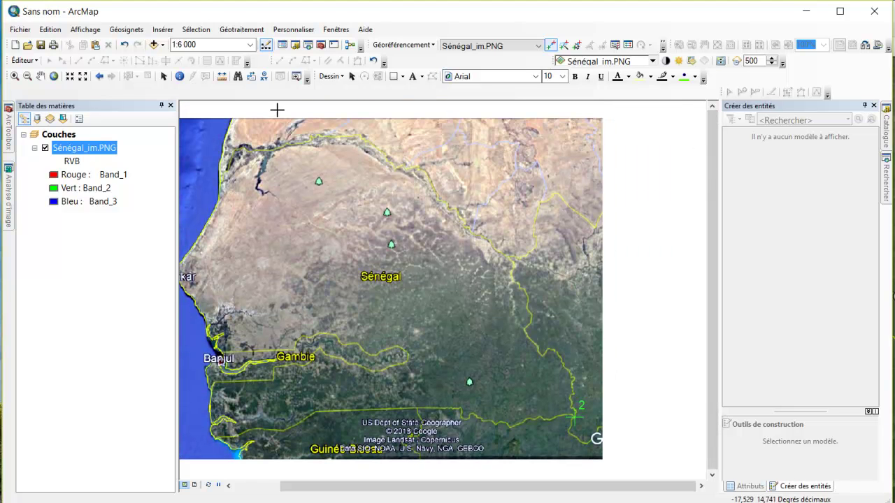
left_click(70, 76)
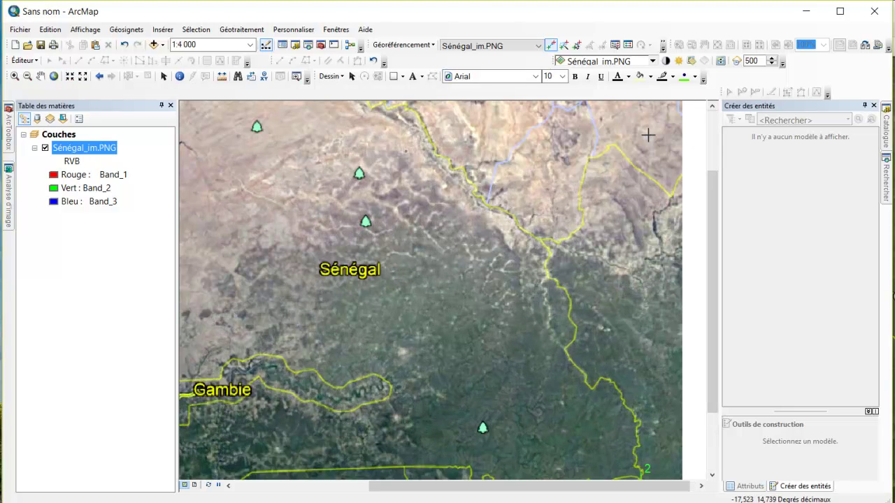
left_click(712, 106)
left_click(713, 106)
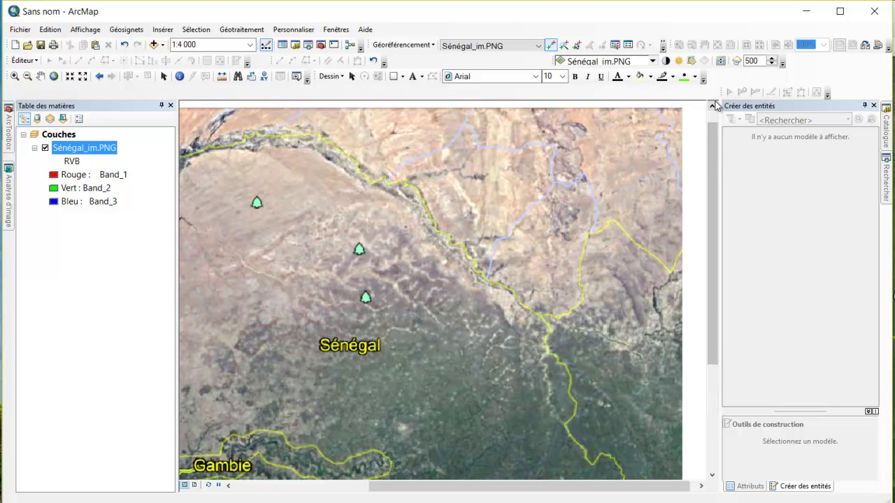
left_click(712, 106)
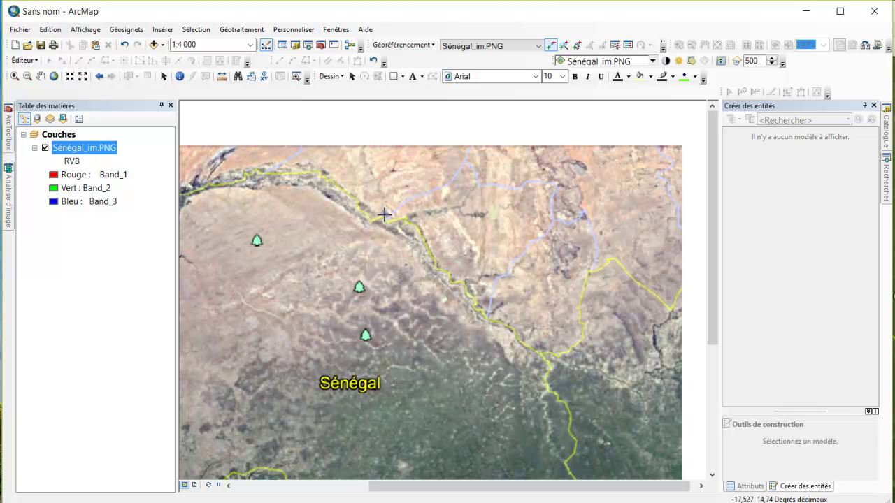
left_click(384, 215)
right_click(442, 180)
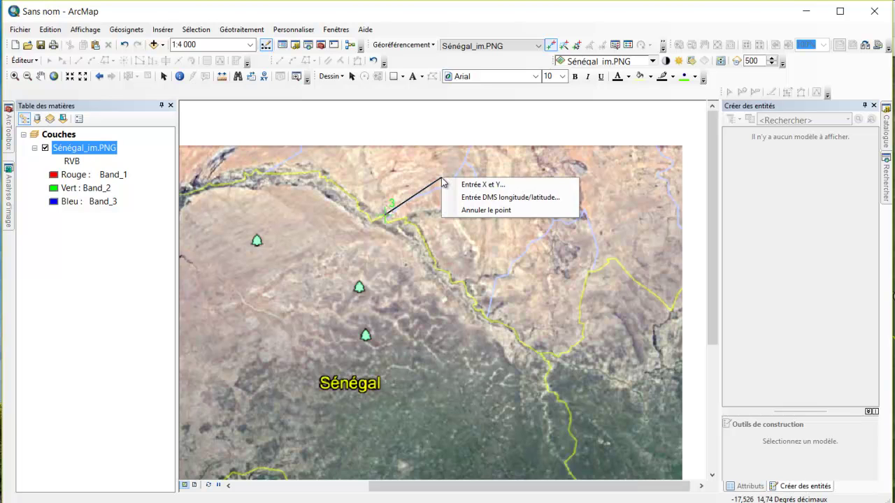
left_click(491, 201)
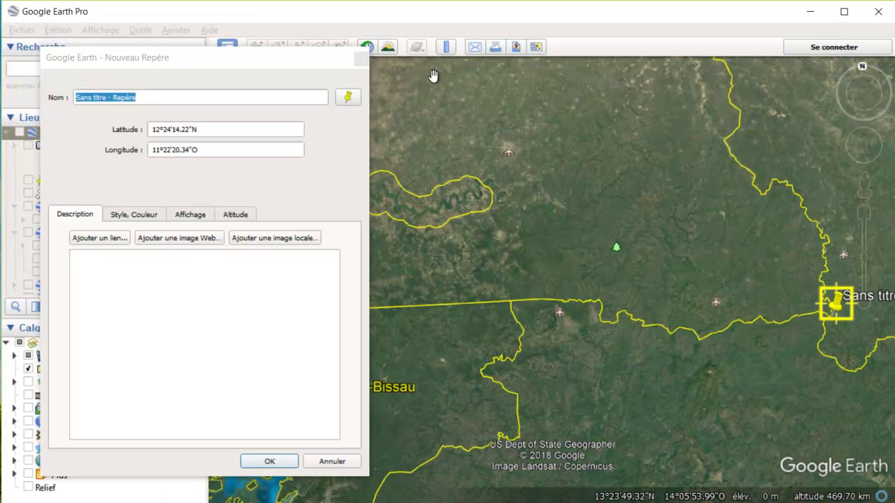
In Google Earth Pro, move the placemark from the southeastern junction to the matching bend on Senegal's northern border, keeping its coordinates readable.
left_click_drag(286, 109, 255, 154)
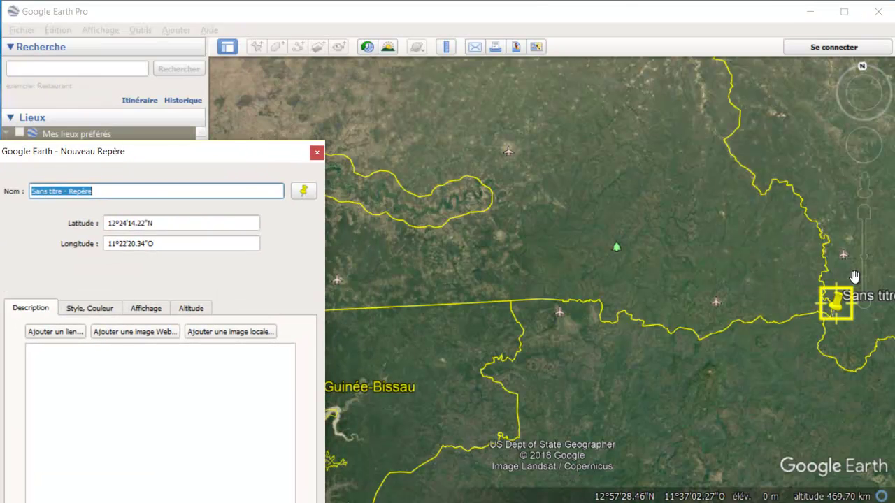
left_click(865, 306)
left_click_drag(830, 321, 839, 390)
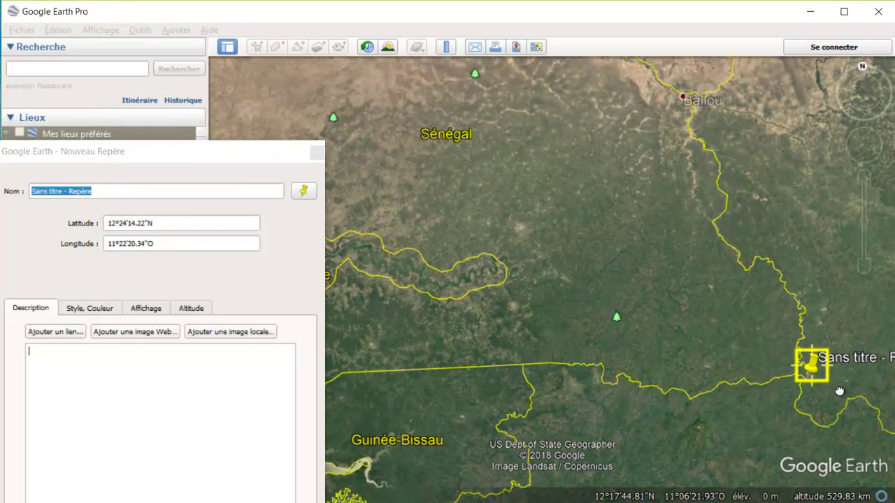
left_click_drag(802, 365, 515, 149)
left_click_drag(624, 149, 788, 357)
left_click_drag(686, 369, 660, 145)
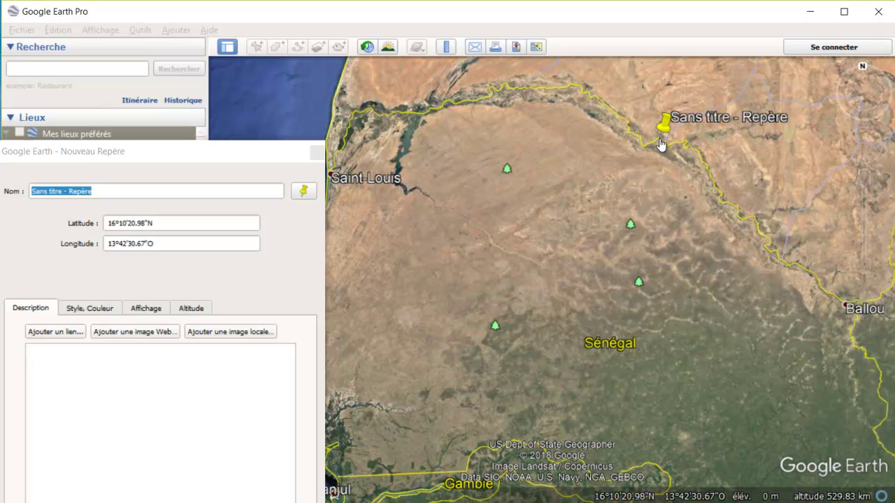
left_click(239, 153)
left_click_drag(203, 157, 302, 109)
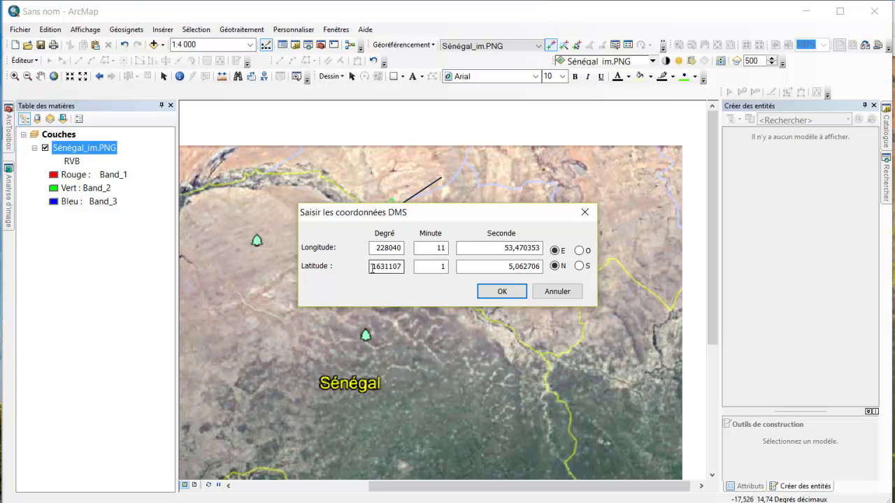
Back in ArcMap, set the third control point's latitude to 16° 10' 20,98" N from the Google Earth placemark.
left_click_drag(373, 269, 442, 264)
type("16")
key("Tab")
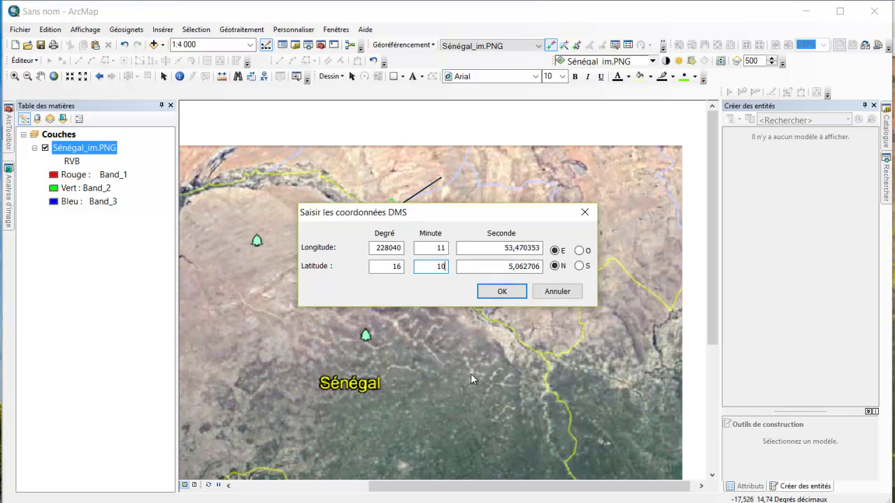
key("alt+Tab")
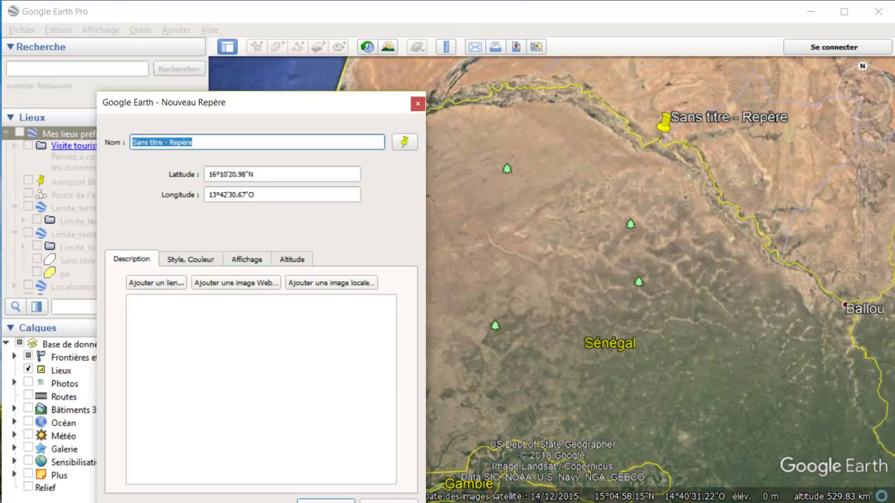
key("alt+Tab")
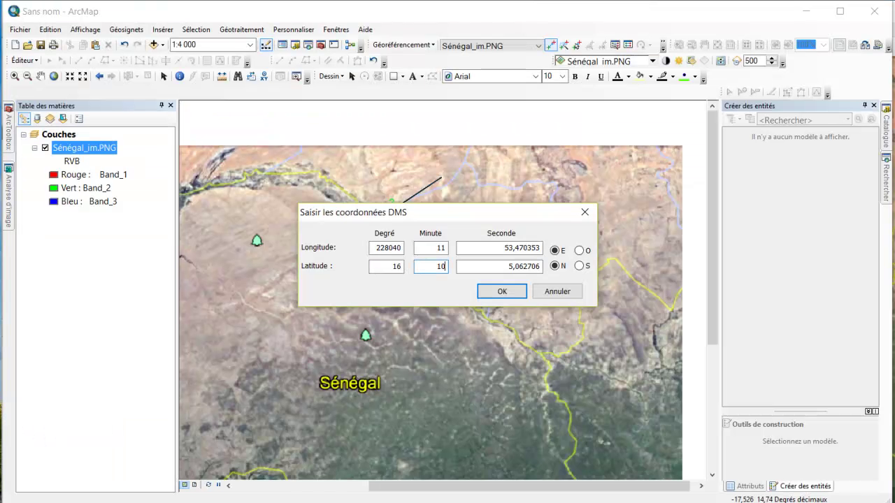
left_click_drag(498, 265, 554, 266)
type("20,98")
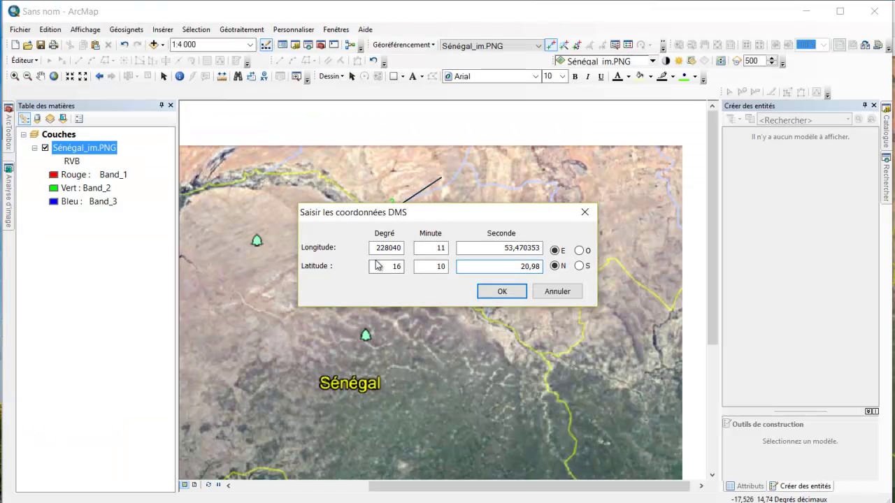
Set the third control point's longitude to 13° 42' 30,67" O, matching the placemark, and accept the coordinates.
double_click(388, 247)
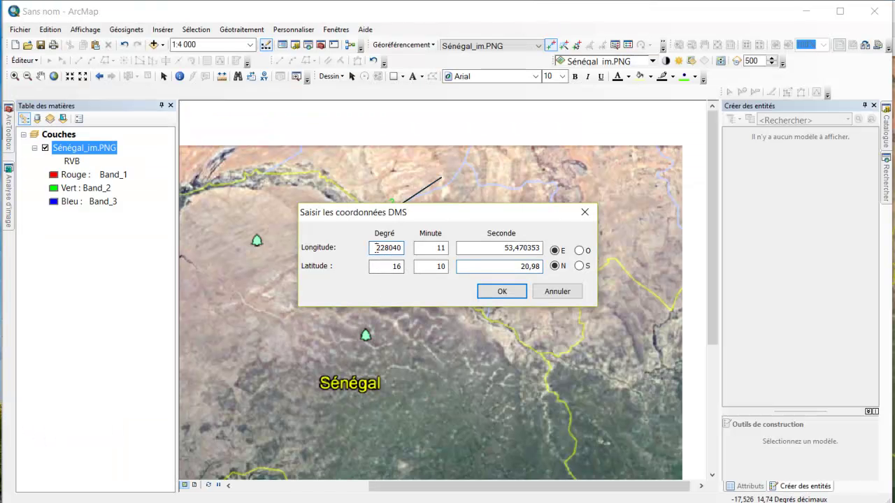
type("13")
left_click(434, 248)
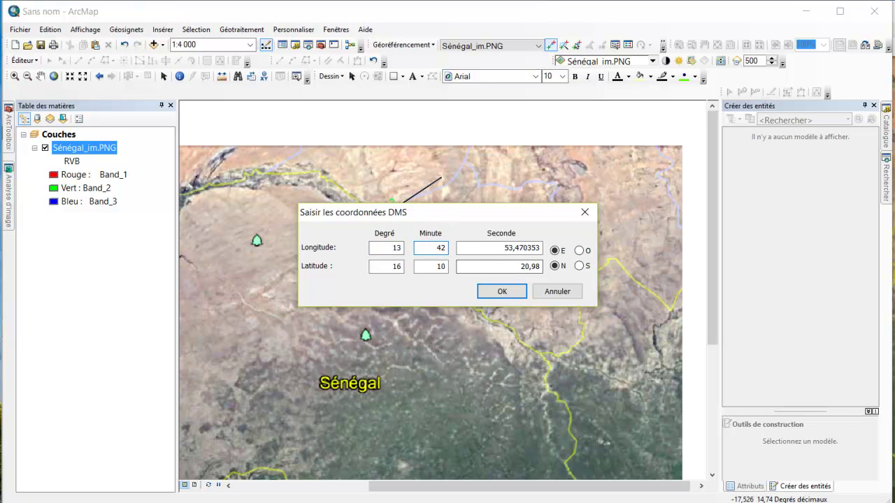
left_click(701, 502)
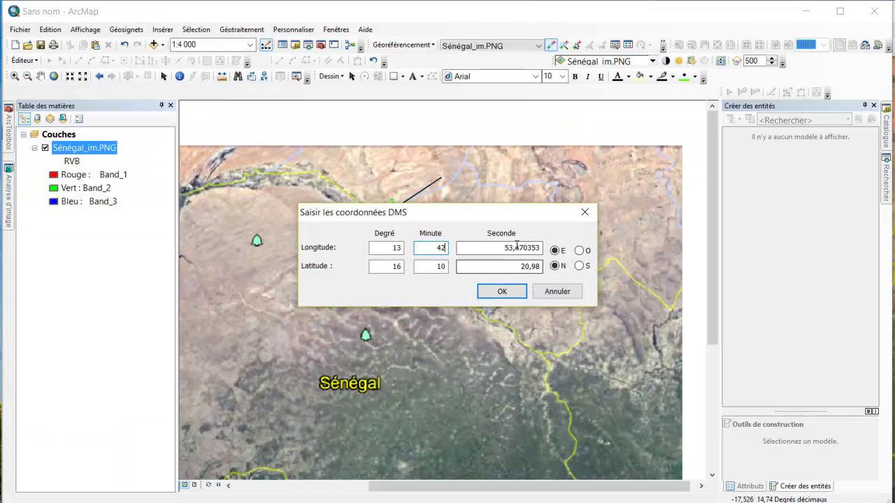
type("30,67")
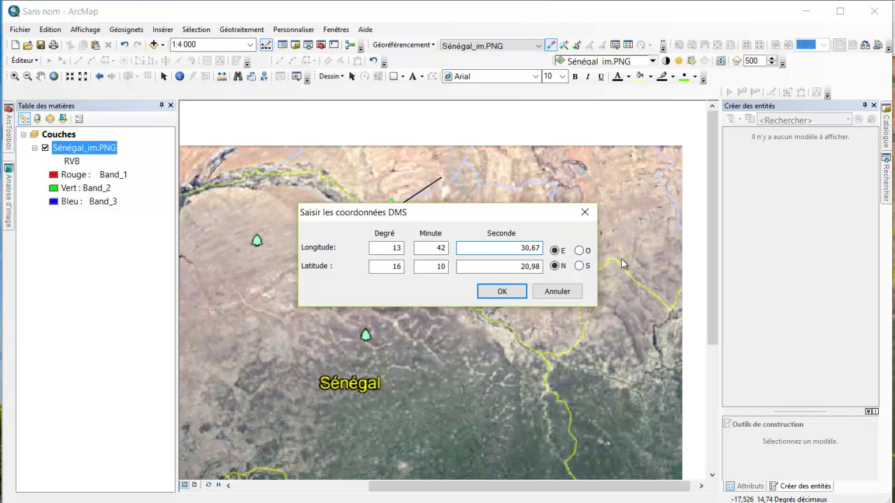
left_click(503, 292)
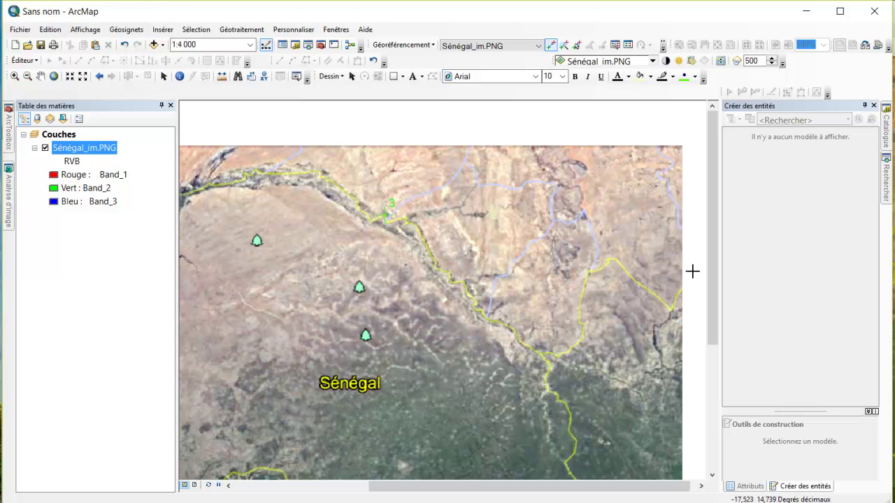
Turn on auto adjust and update the image's georeferencing, with the full extent of the Sénégal_im.PNG layer in view.
left_click(82, 76)
left_click(81, 76)
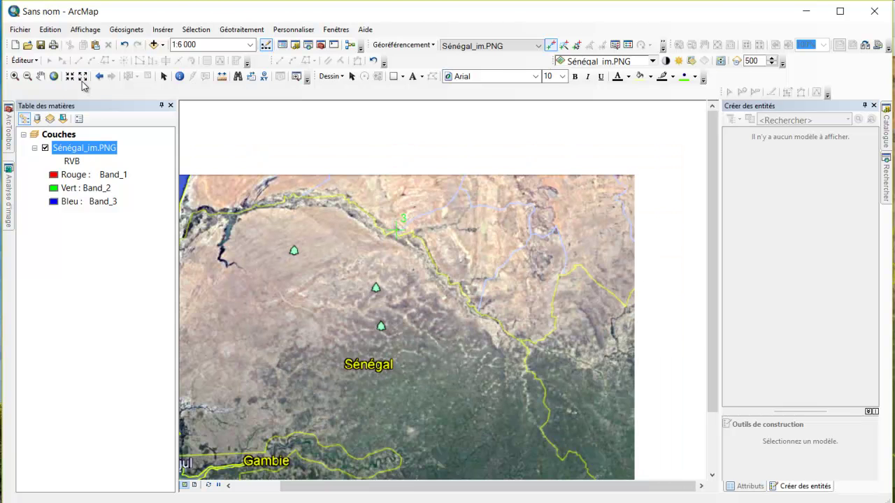
left_click(40, 77)
left_click_drag(301, 301, 371, 260)
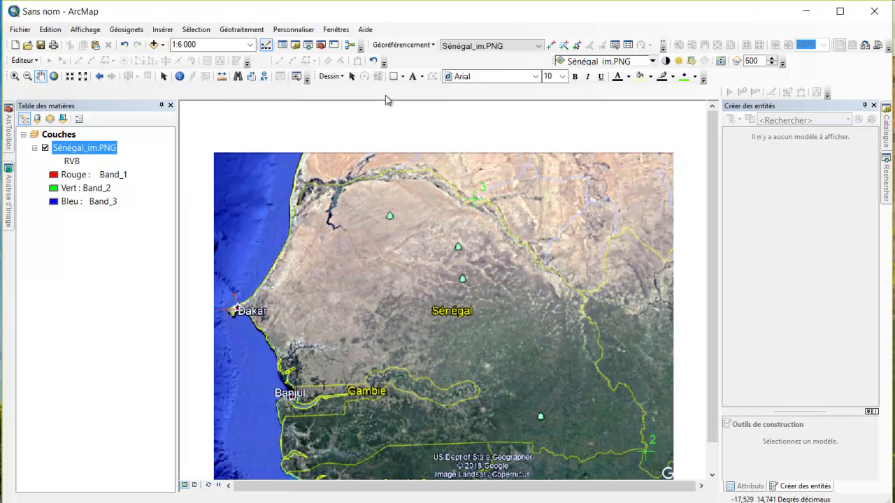
left_click(429, 46)
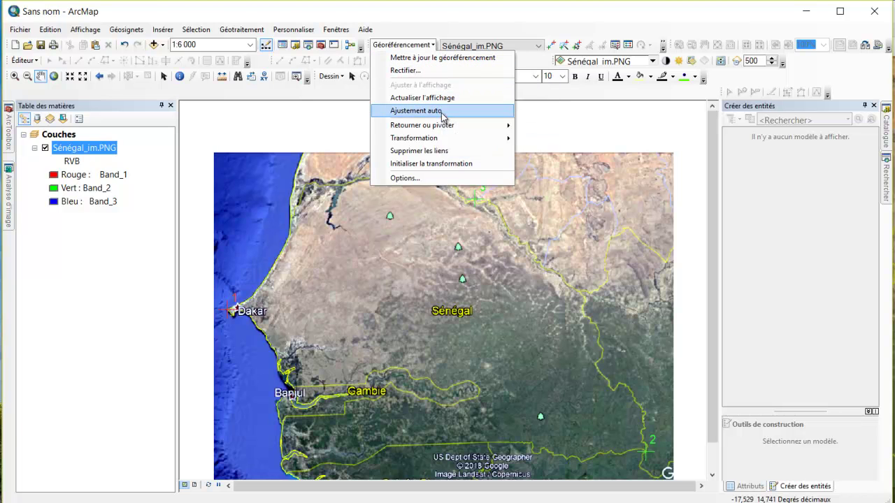
left_click(412, 110)
left_click(404, 45)
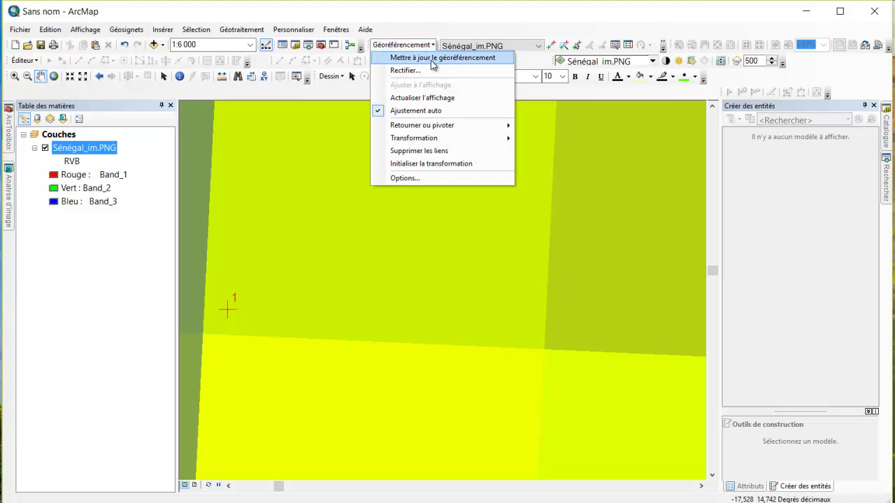
left_click(433, 58)
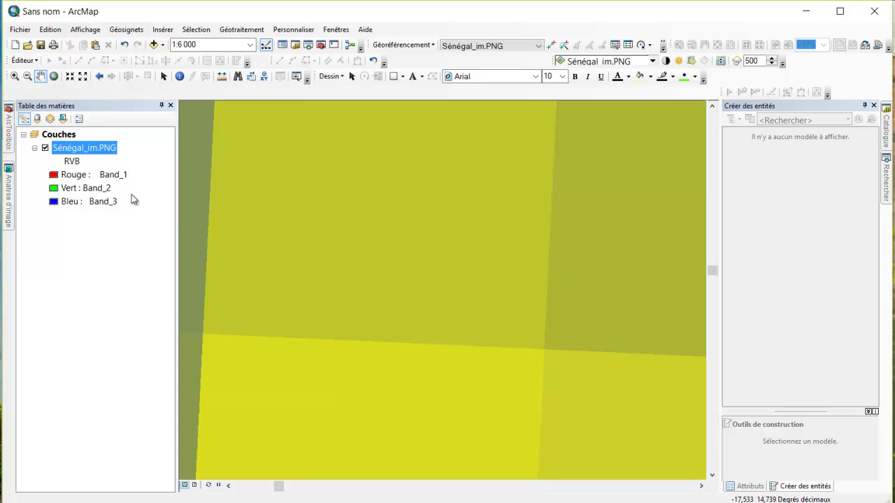
right_click(97, 152)
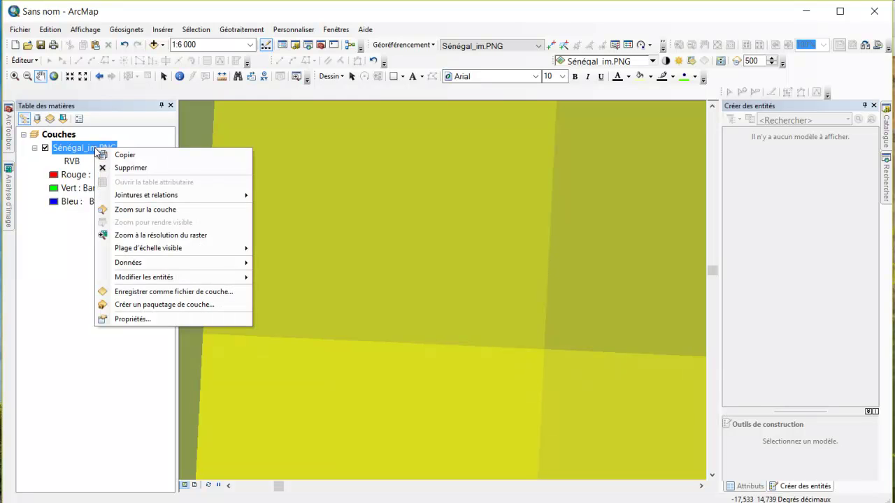
left_click(131, 209)
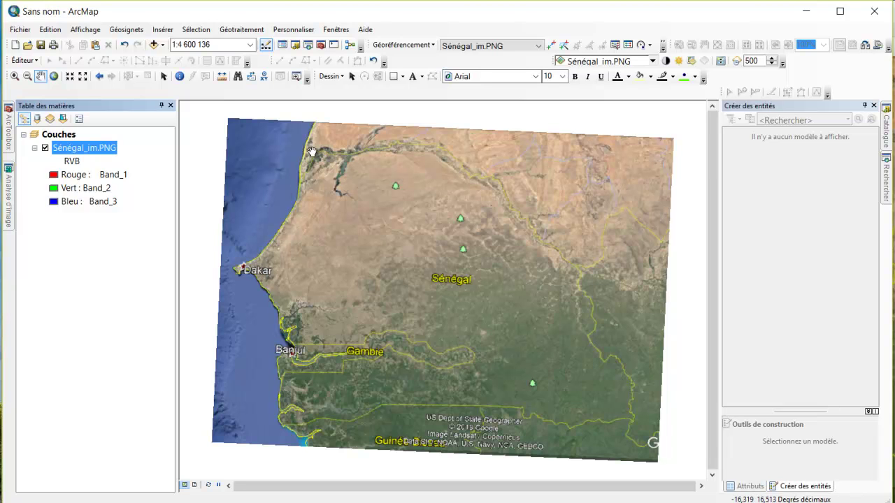
Add SEN_adm0.shp from D:\UCG\SIG\Données_Sénégal over the image to check the alignment, and hide that layer again.
left_click(153, 45)
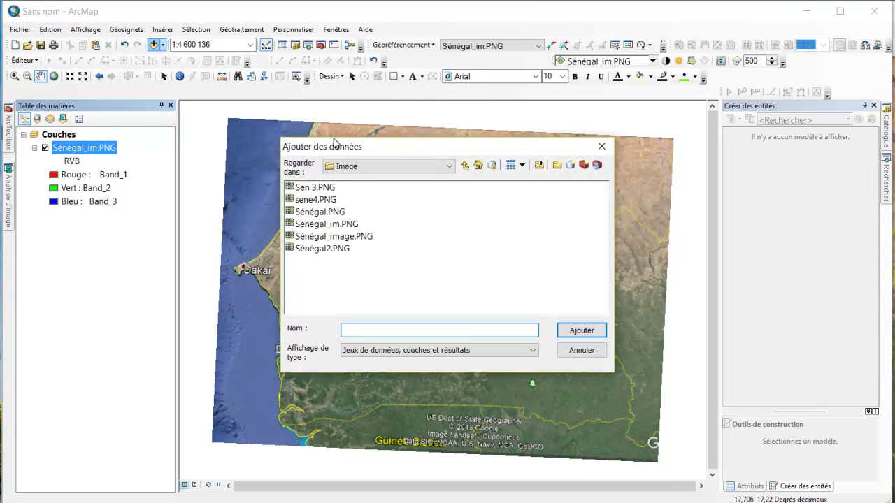
left_click(412, 172)
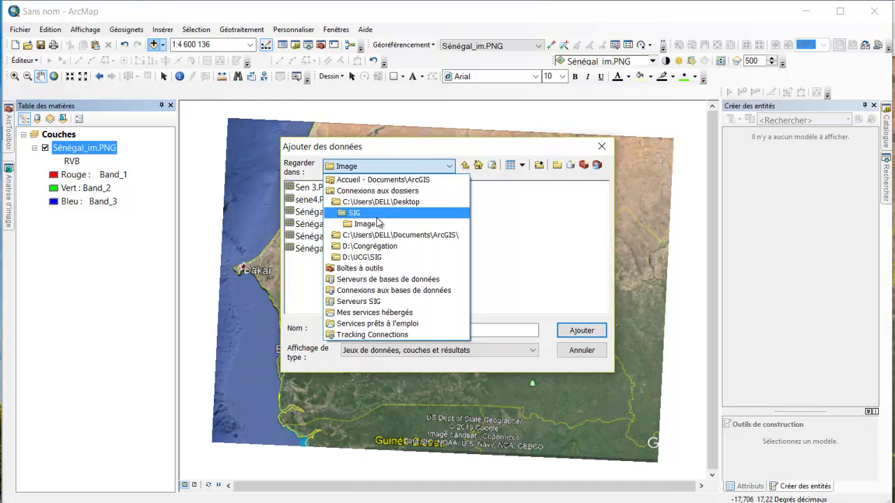
left_click(369, 258)
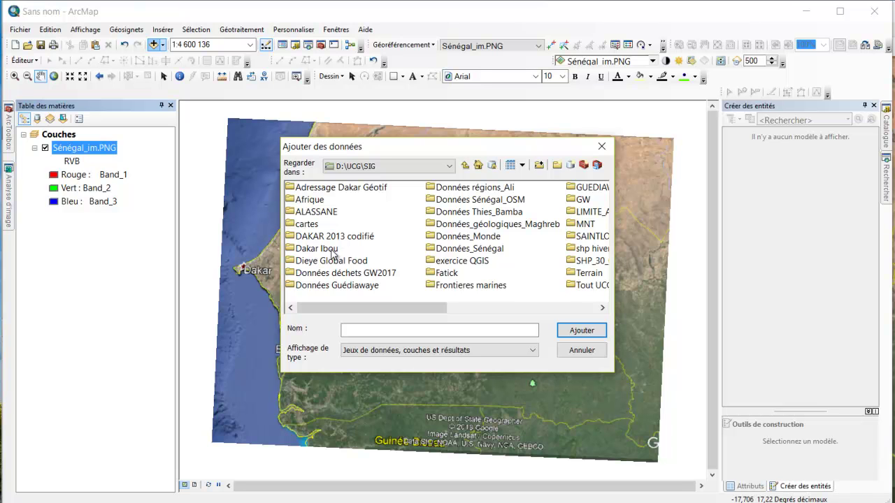
double_click(462, 250)
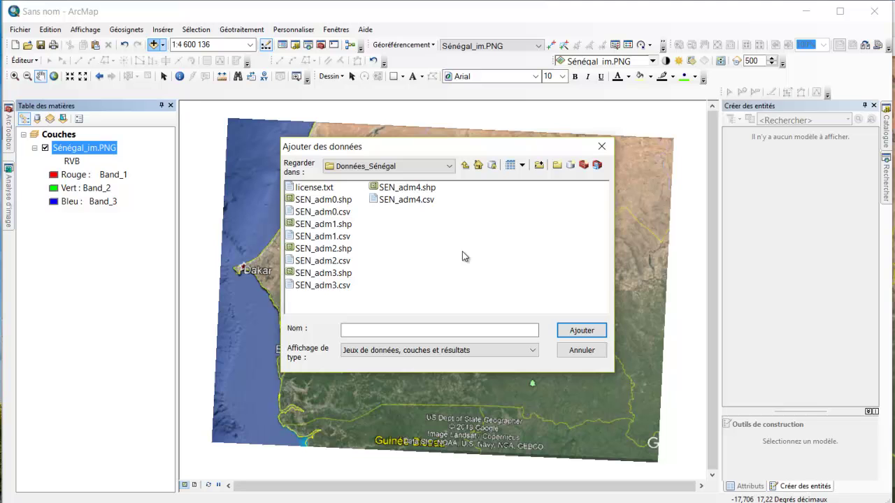
left_click(327, 201)
double_click(326, 203)
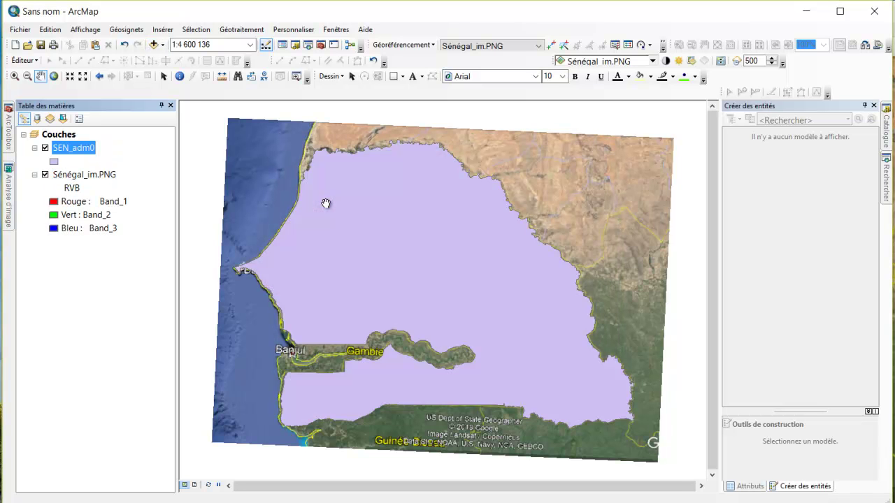
mouse_move(325, 203)
left_mouse_down()
mouse_move(366, 198)
mouse_move(323, 214)
left_mouse_up()
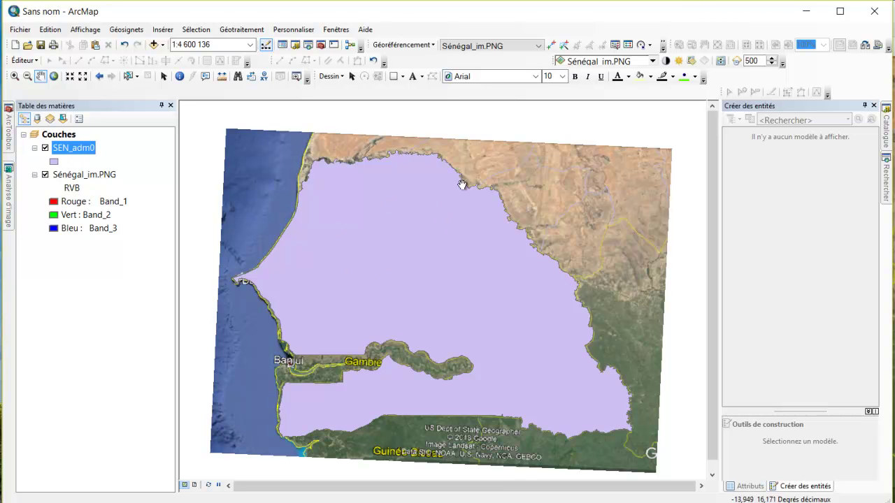
left_click(44, 148)
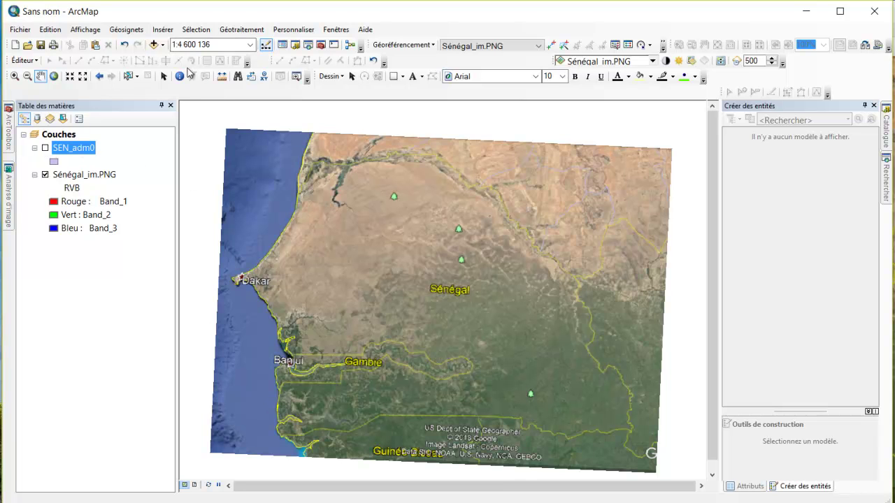
Measure a planar line from Dakar inland to the central placemark just north of the Sénégal label, and close the measurement.
left_click(221, 77)
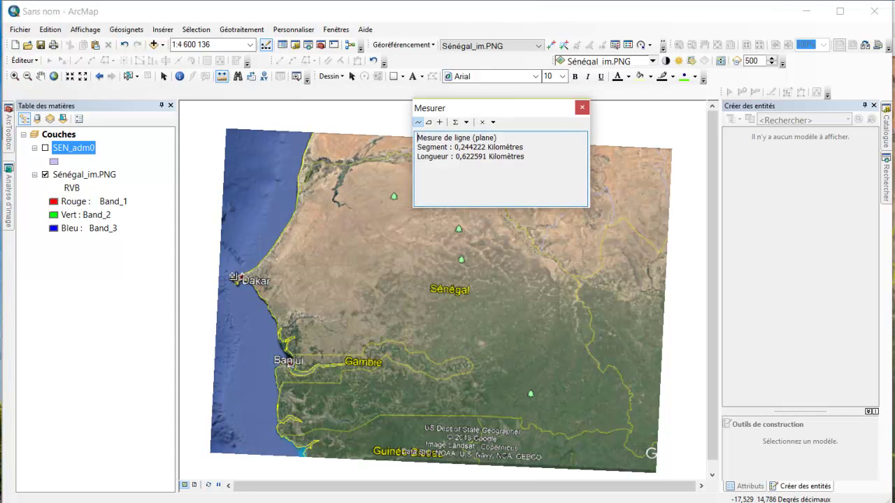
left_click(325, 251)
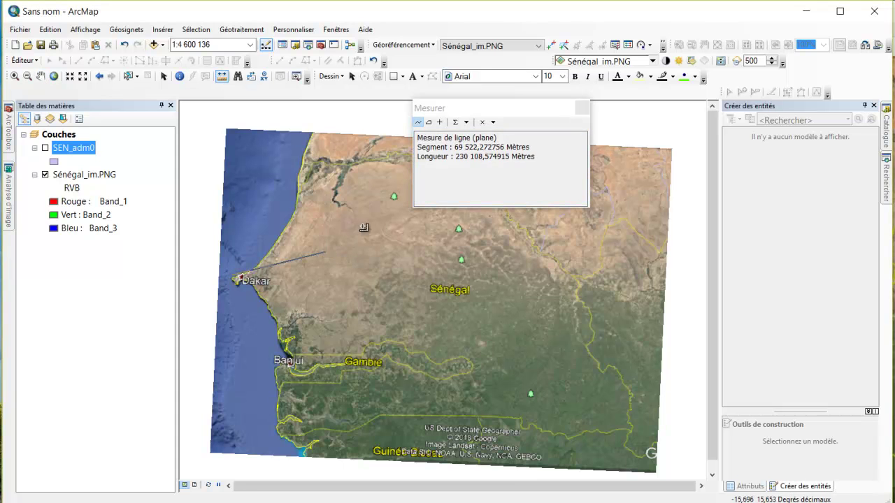
left_click(461, 260)
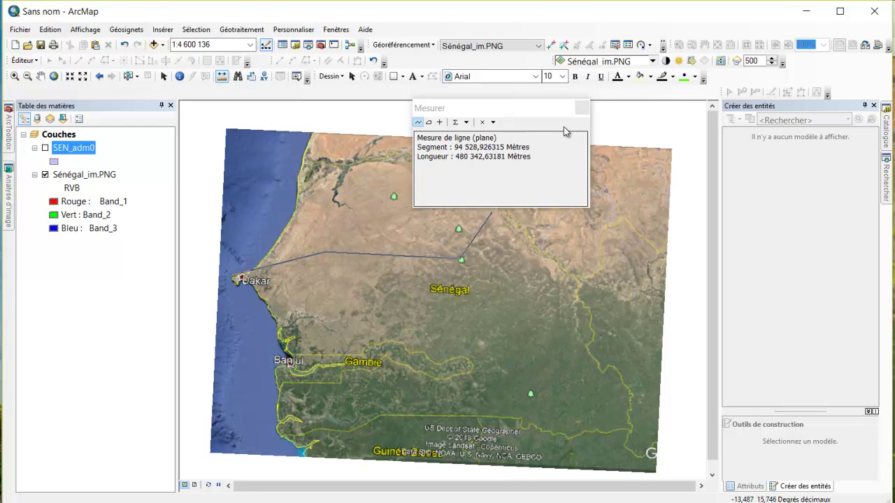
left_click(581, 108)
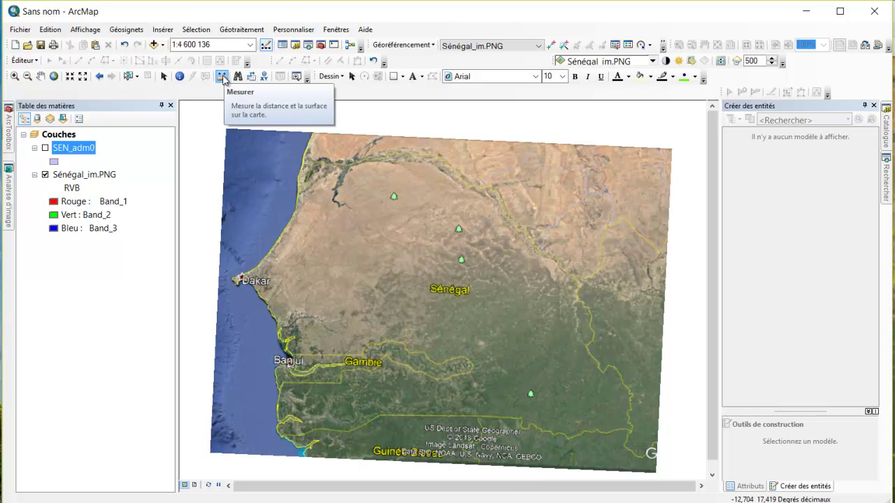
Measure the distance along the Atlantic coast from Dakar northward on the georeferenced image, following the shoreline.
left_click(224, 77)
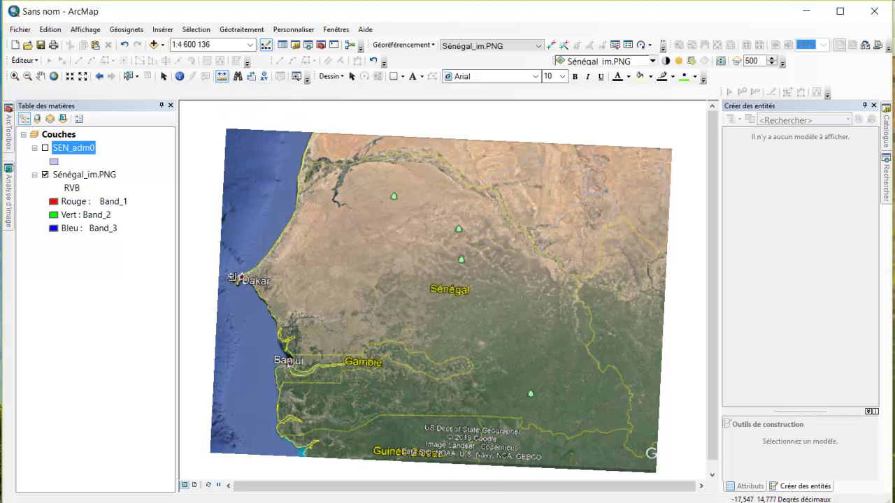
left_click(233, 278)
left_click(259, 268)
left_click(298, 207)
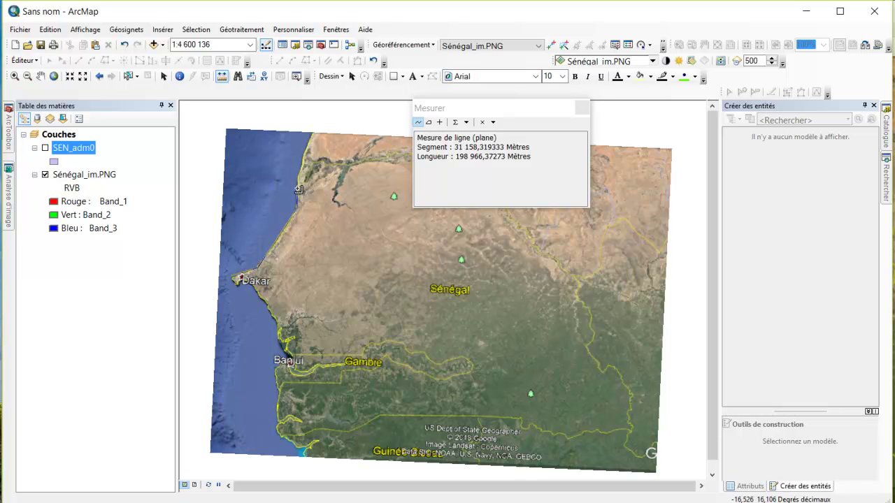
left_click(297, 190)
Set the measurement's distance units to kilometres (Kilomètres).
left_click(466, 122)
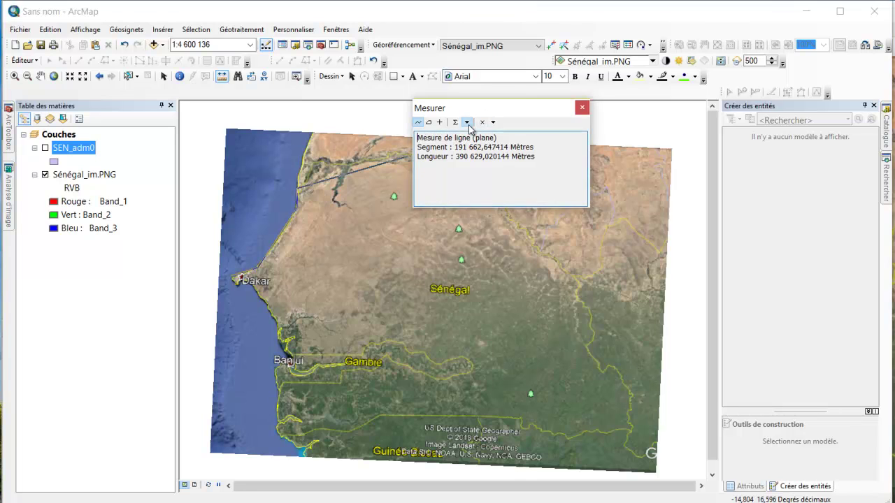
left_click(468, 123)
mouse_move(490, 137)
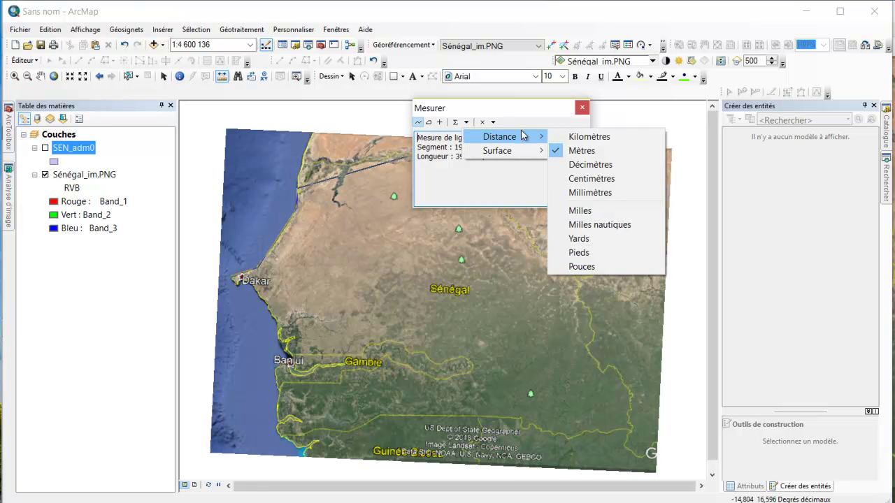
left_click(581, 138)
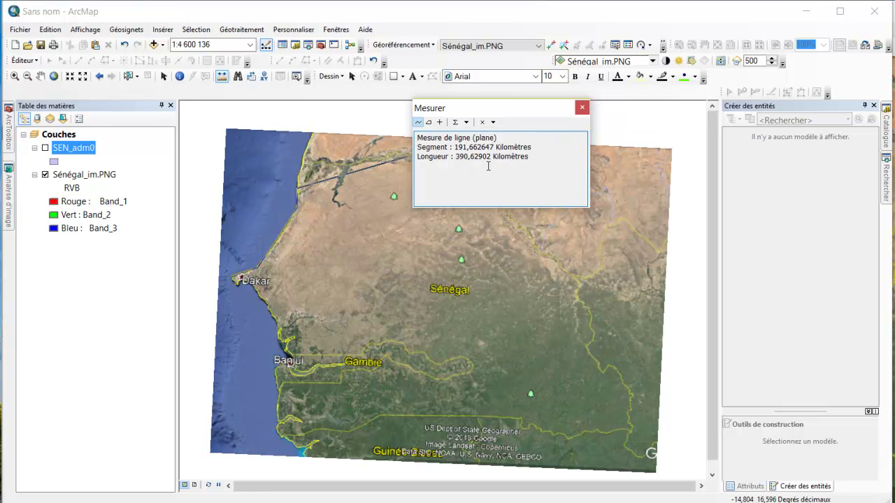